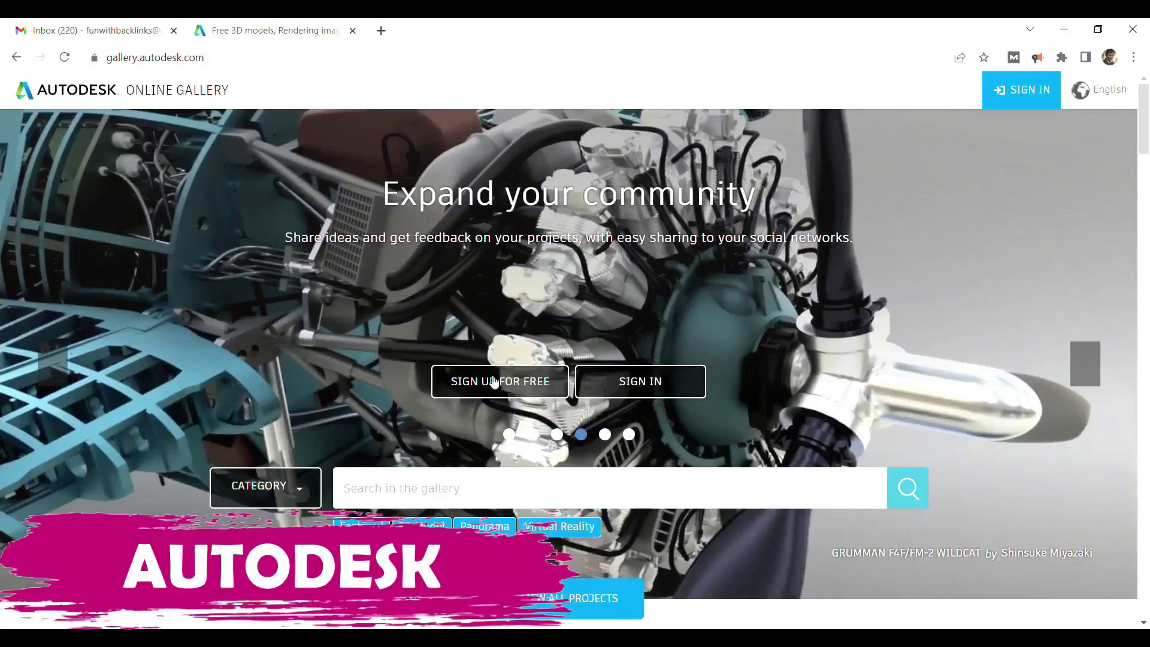
# Sign up for a free Autodesk account, verify it by email, and open the account menu.
pyautogui.click(493, 383)
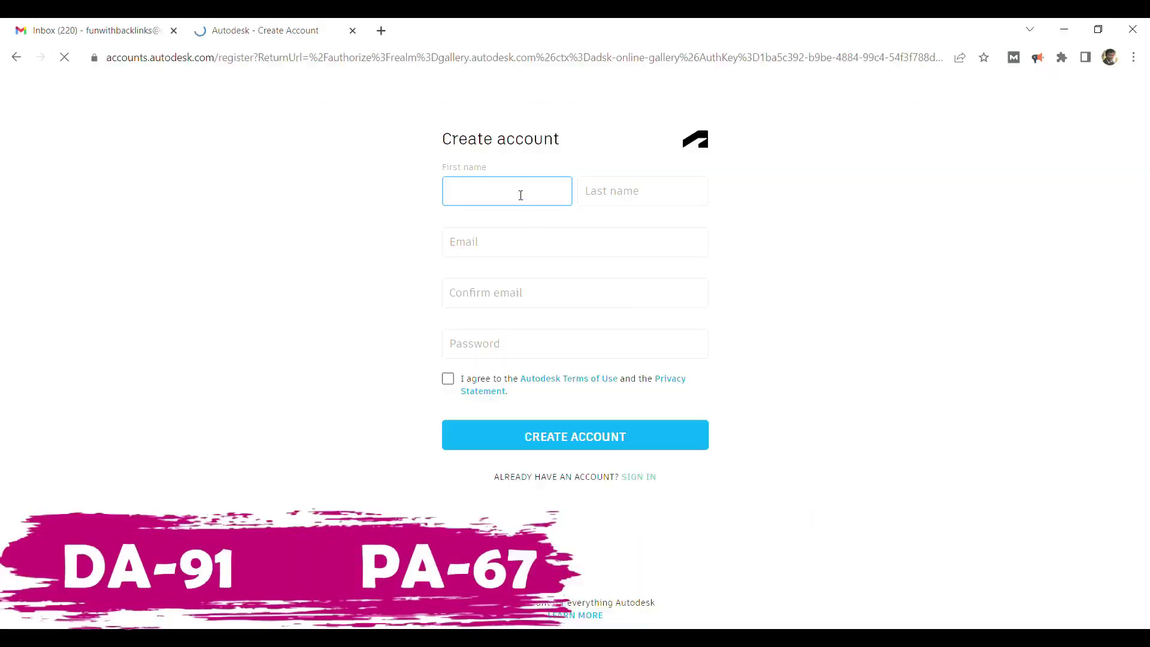
pyautogui.click(580, 441)
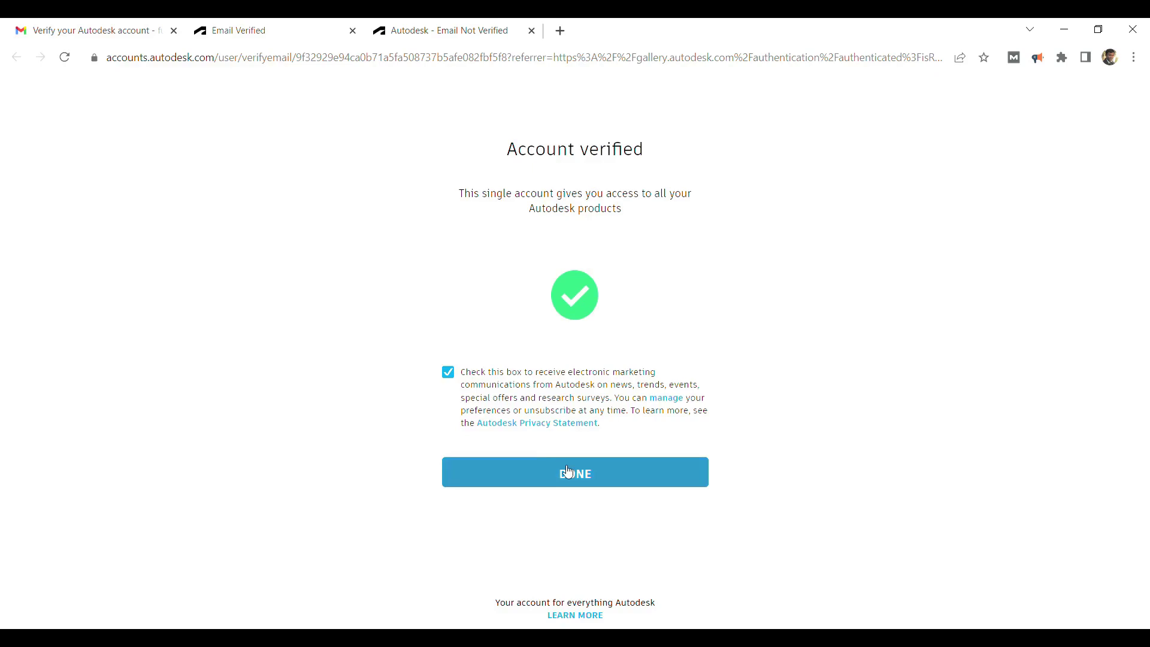
pyautogui.click(563, 470)
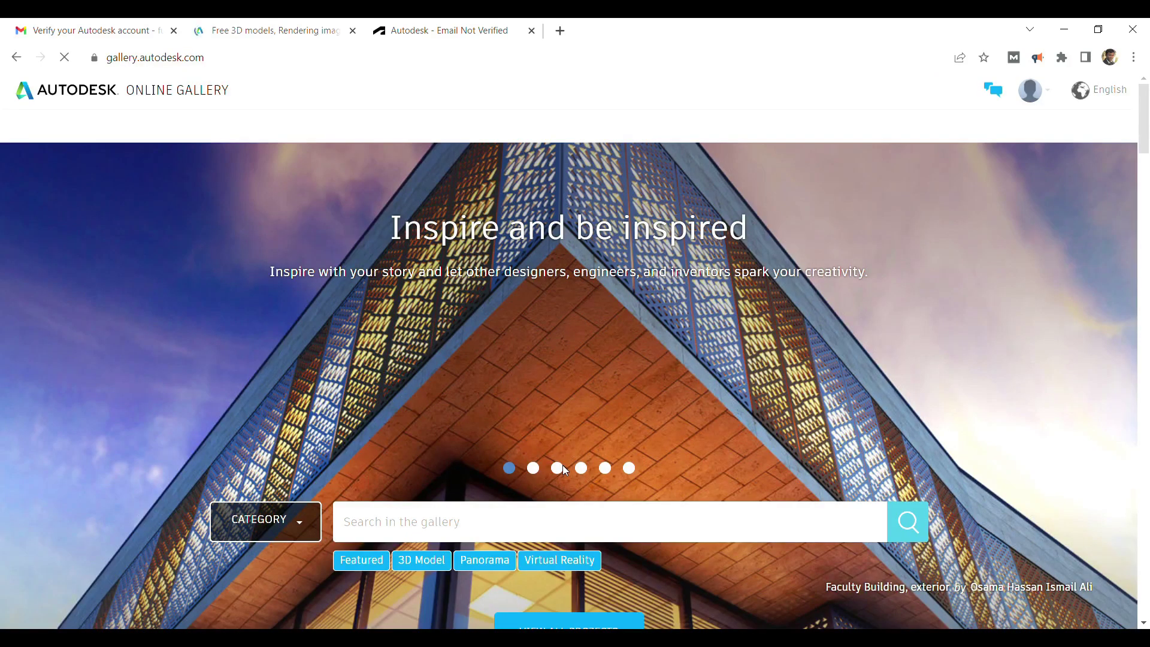
pyautogui.click(1037, 85)
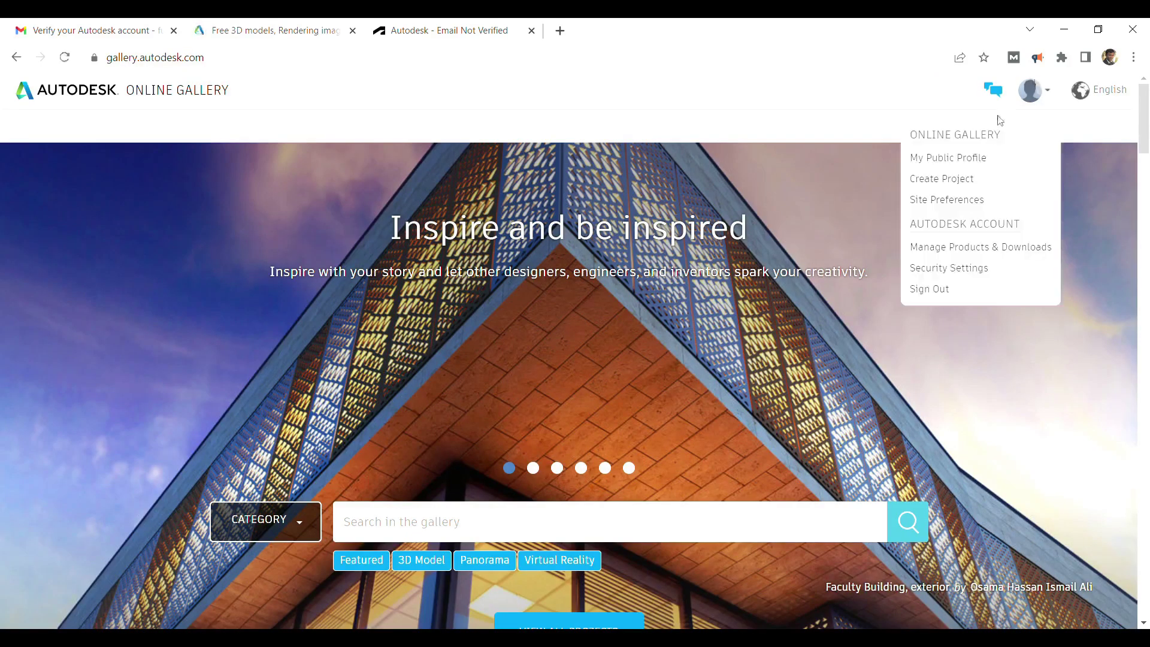
# Start a new gallery project titled 'Fun With Backlinks'.
pyautogui.click(969, 183)
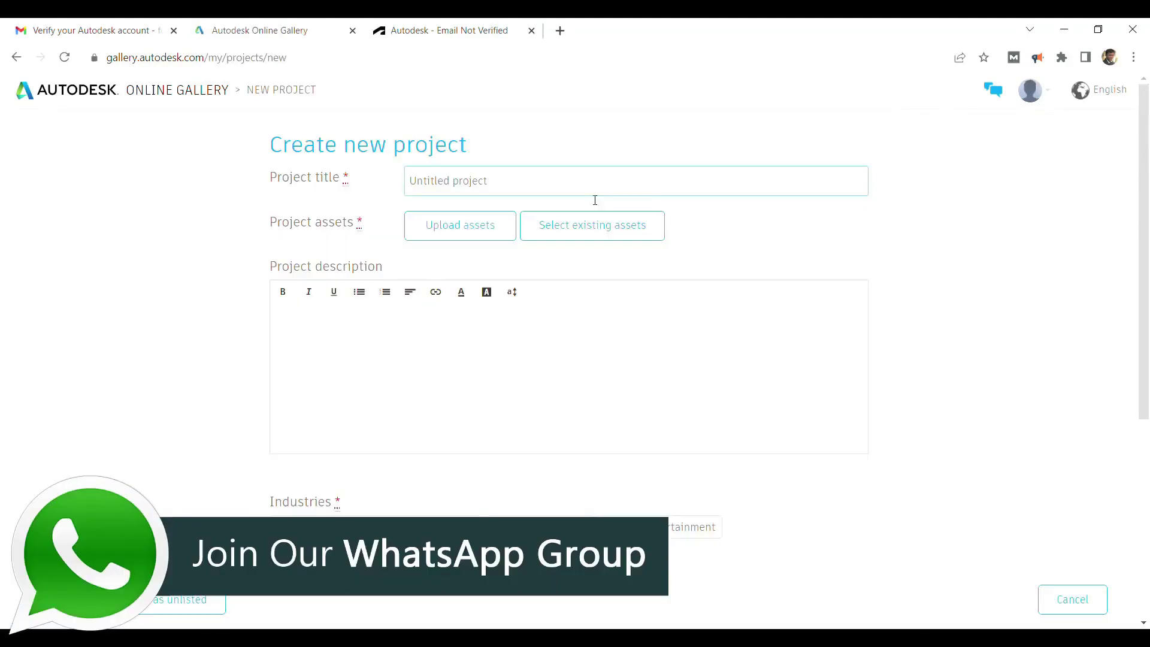
pyautogui.write('Fun With Backlinks')
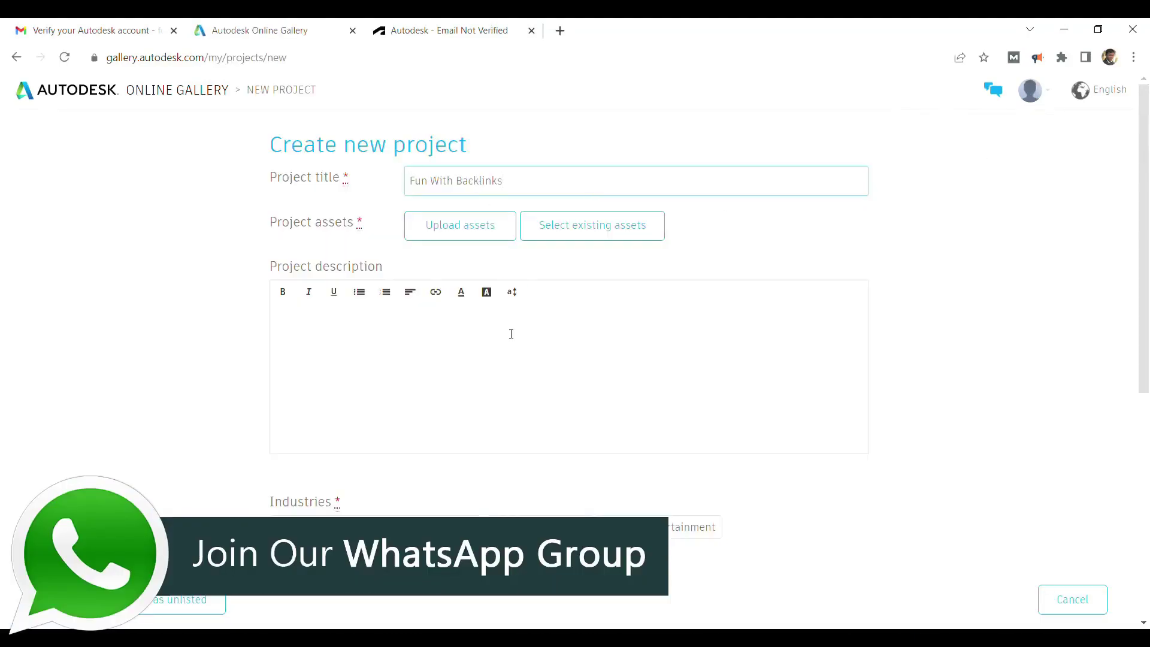
pyautogui.click(469, 214)
# Upload the wallpaper image as the project's asset.
pyautogui.click(458, 231)
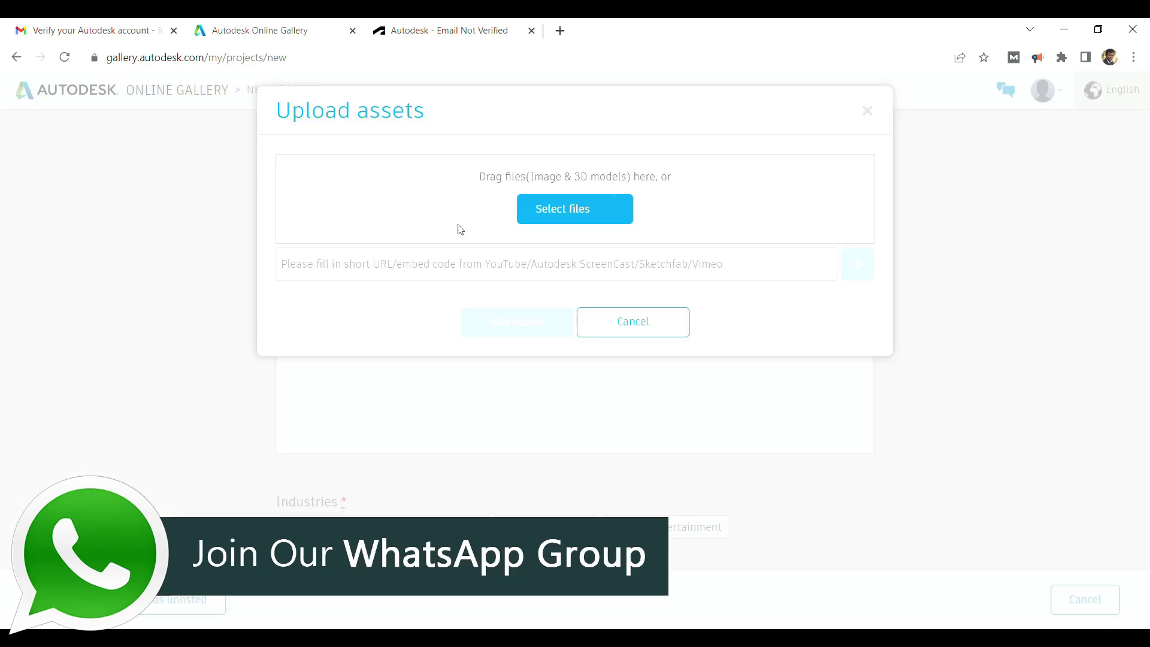
pyautogui.click(574, 219)
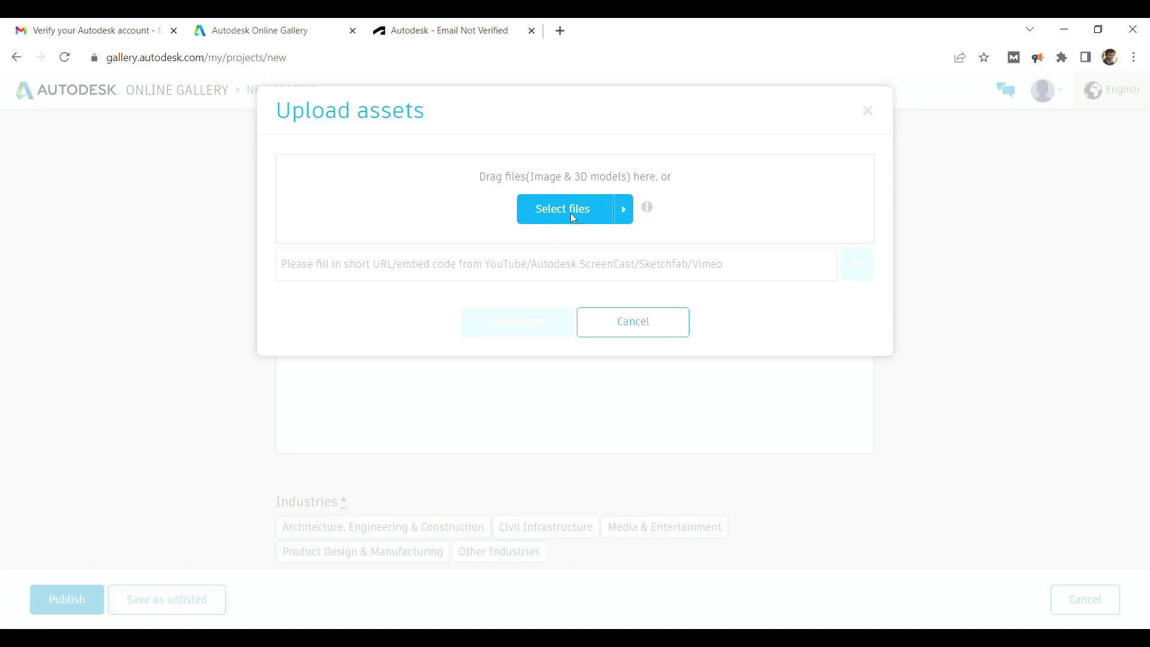
pyautogui.click(521, 464)
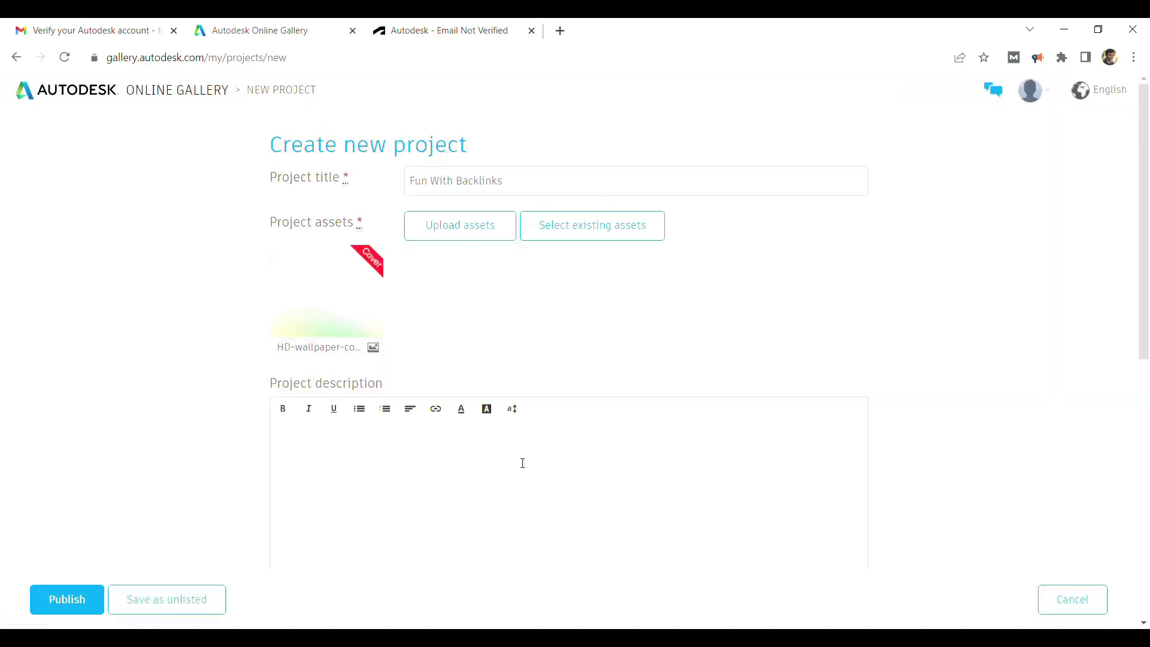
pyautogui.moveTo(1147, 197); pyautogui.dragTo(1149, 290)
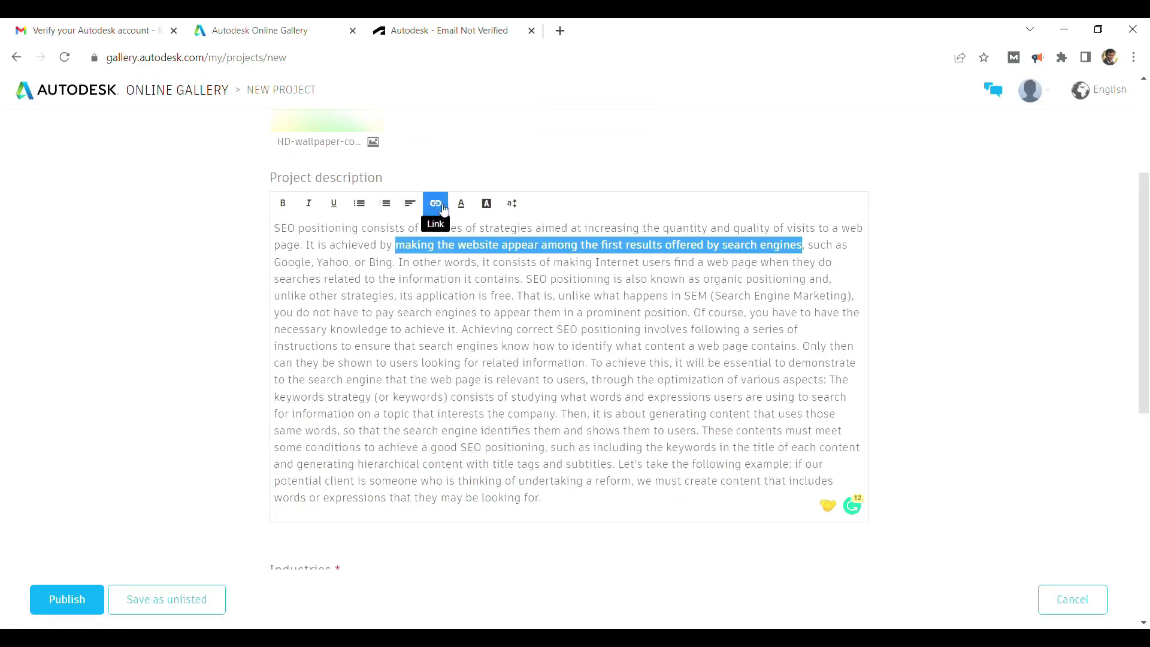
pyautogui.click(444, 208)
pyautogui.scroll(3, 473, 234)
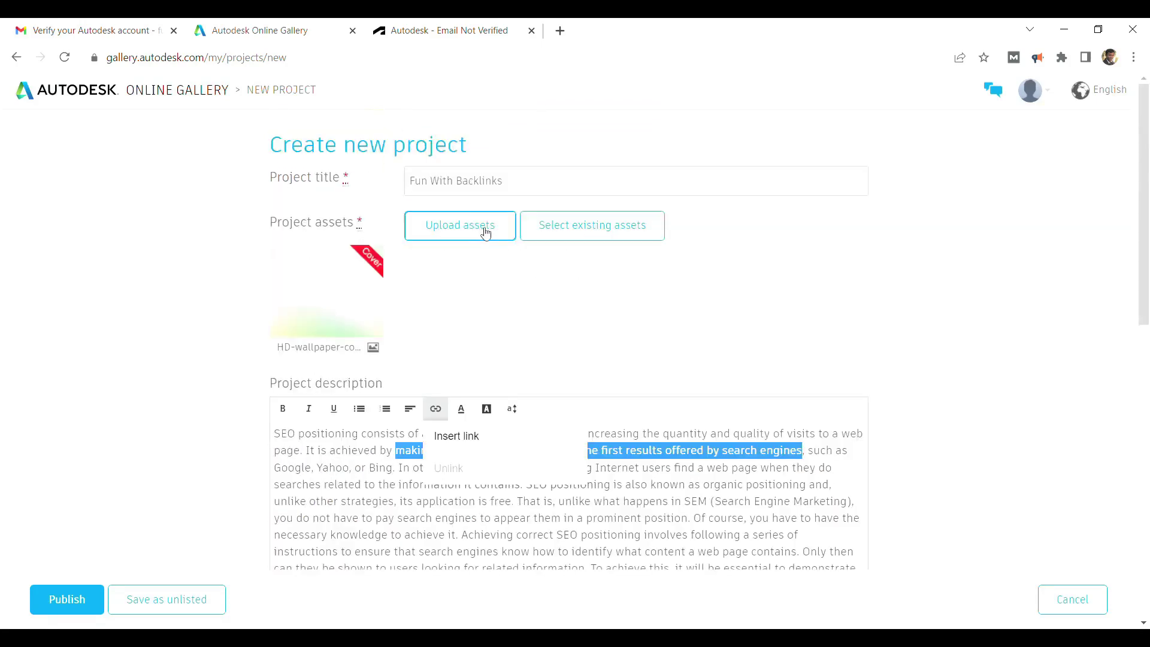
pyautogui.click(490, 450)
pyautogui.write('htt')
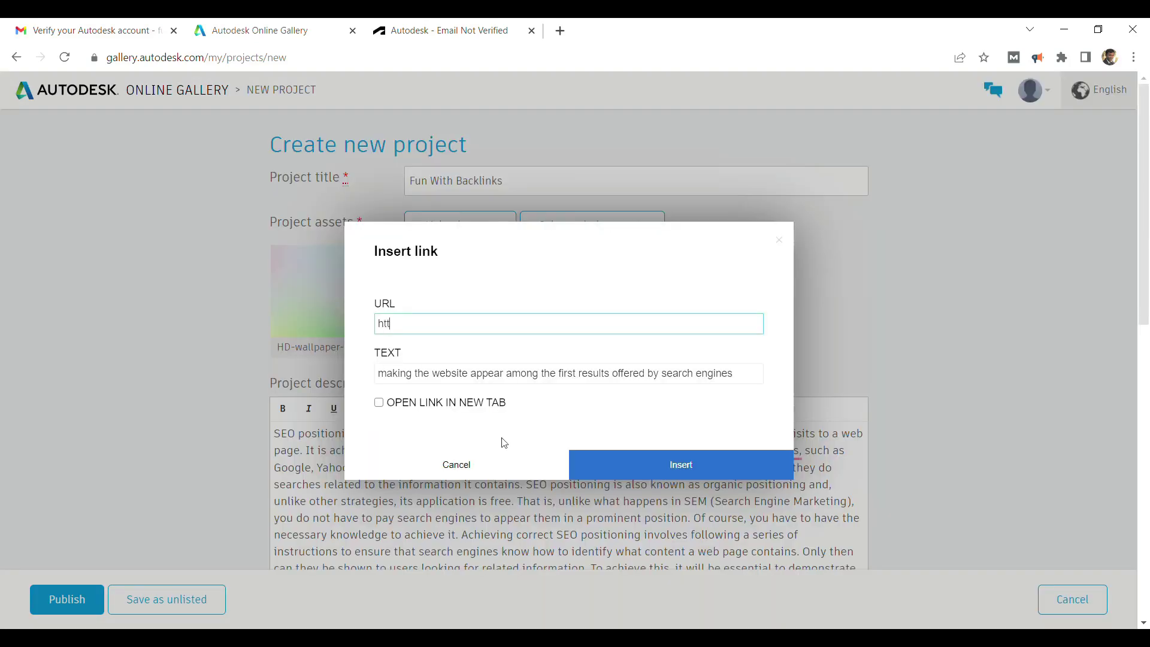
pyautogui.write('ps://www.google.com')
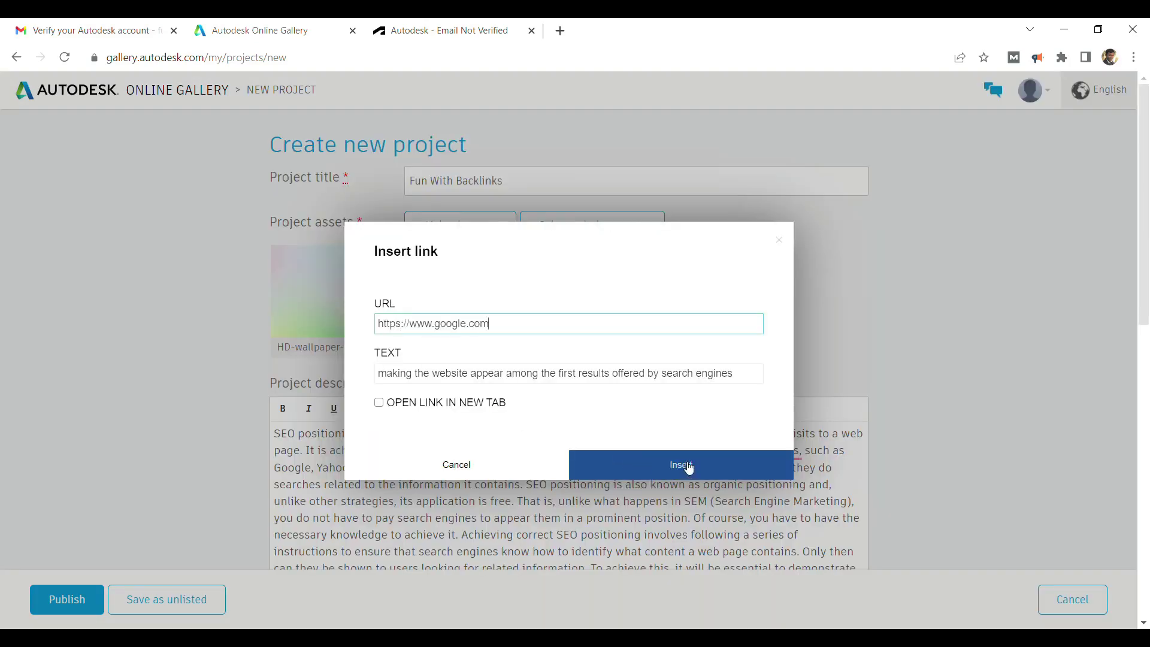
pyautogui.click(683, 471)
# Tag the project Media & Entertainment, Miscellaneous and Formit, and accept the terms of use.
pyautogui.moveTo(1148, 274); pyautogui.dragTo(1148, 485)
pyautogui.click(665, 266)
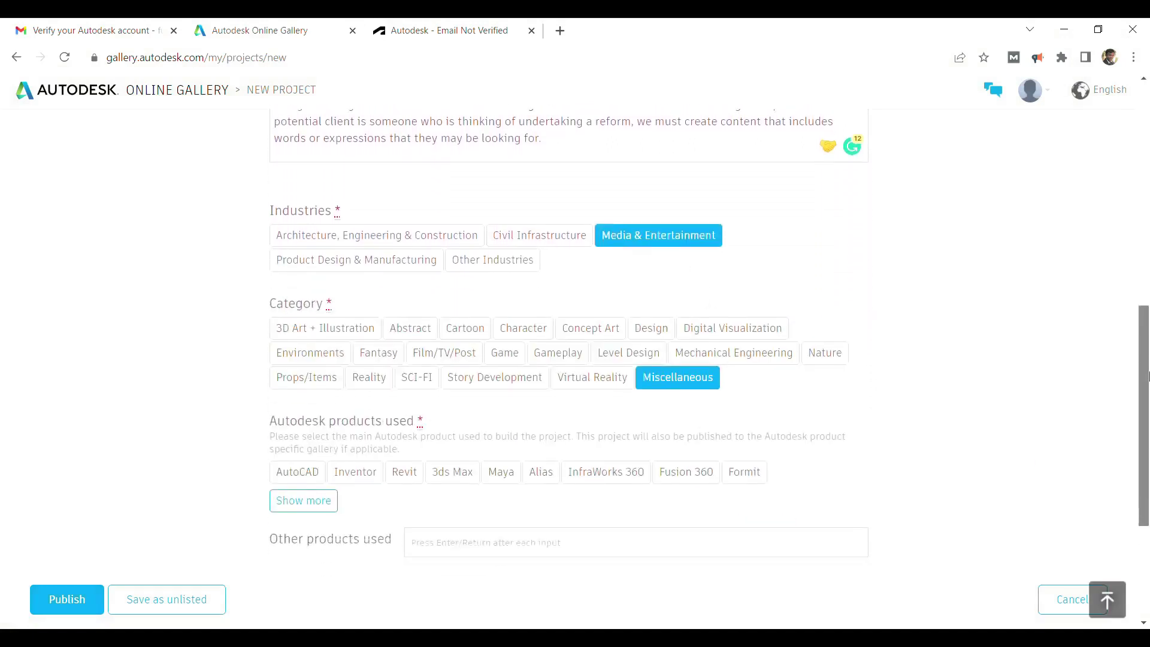
pyautogui.moveTo(1149, 376); pyautogui.dragTo(1148, 466)
pyautogui.click(745, 242)
pyautogui.click(274, 458)
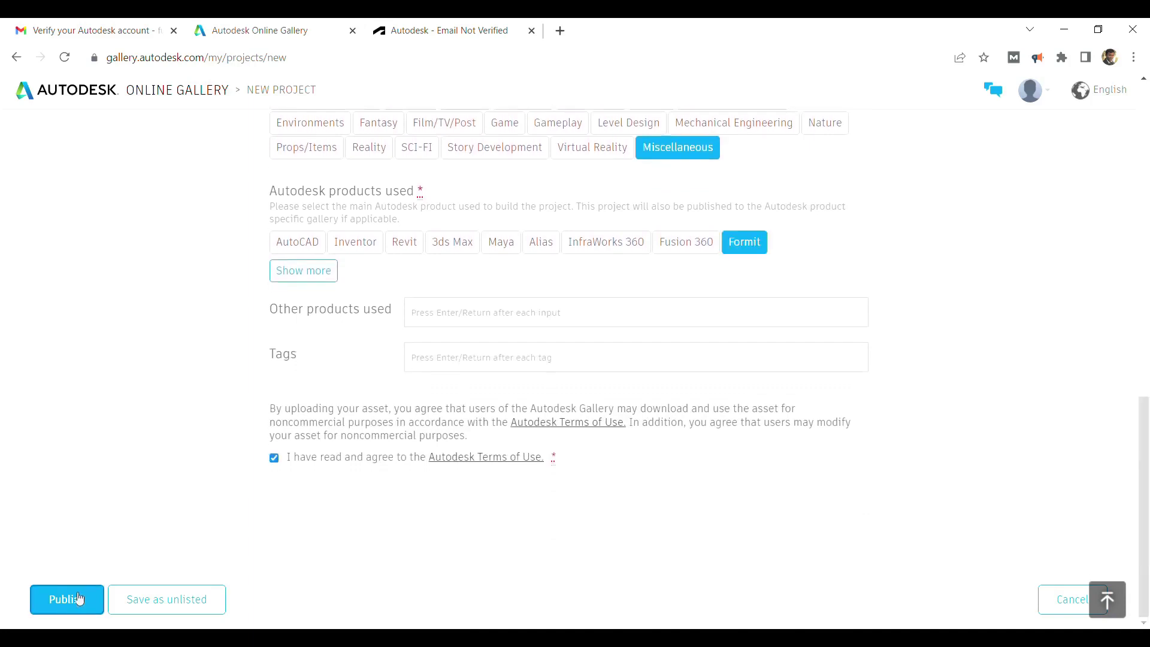
# Publish the Fun With Backlinks project, check its linked description, then go to bigcartel.com.
pyautogui.click(76, 600)
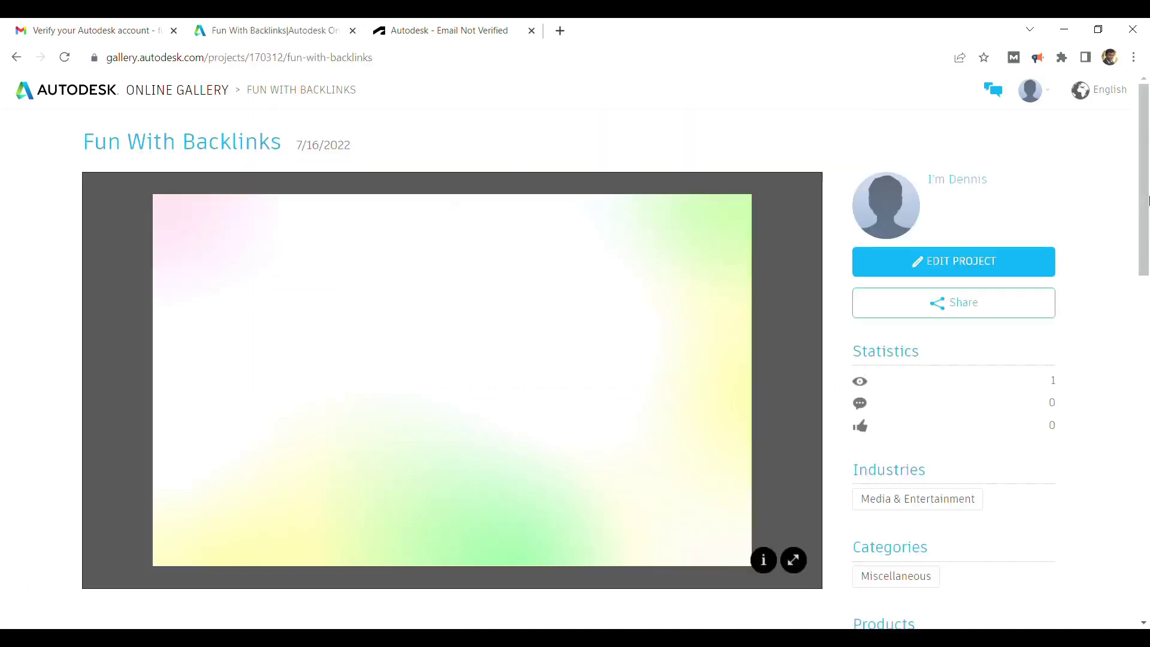
pyautogui.moveTo(1149, 198); pyautogui.dragTo(1148, 311)
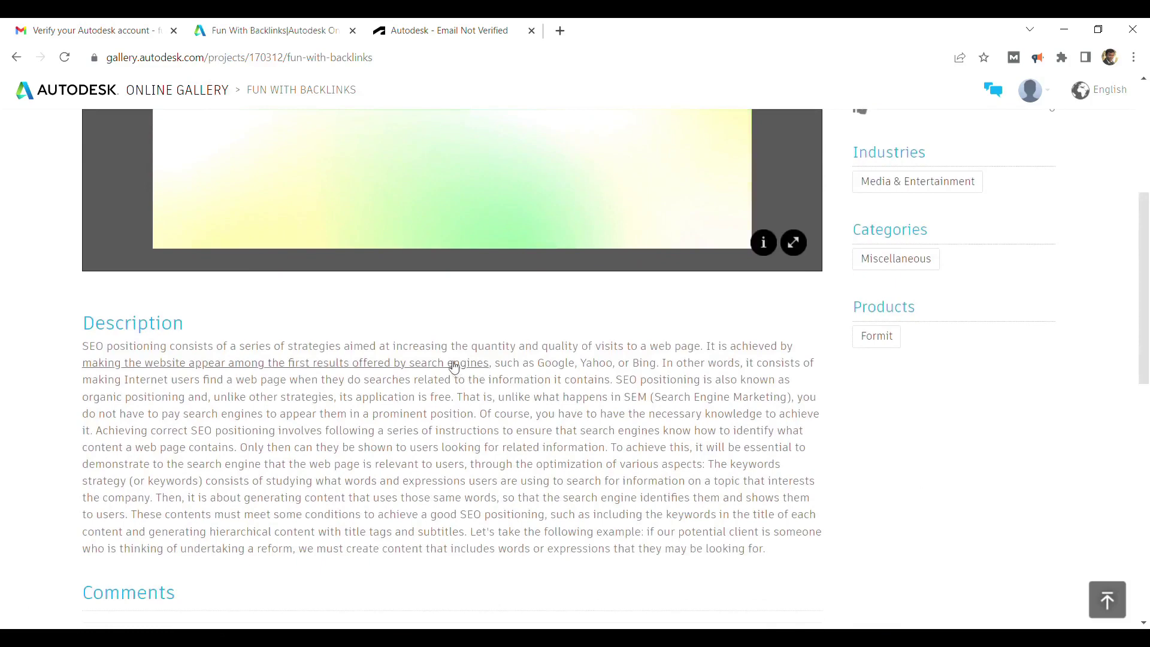
pyautogui.click(433, 60)
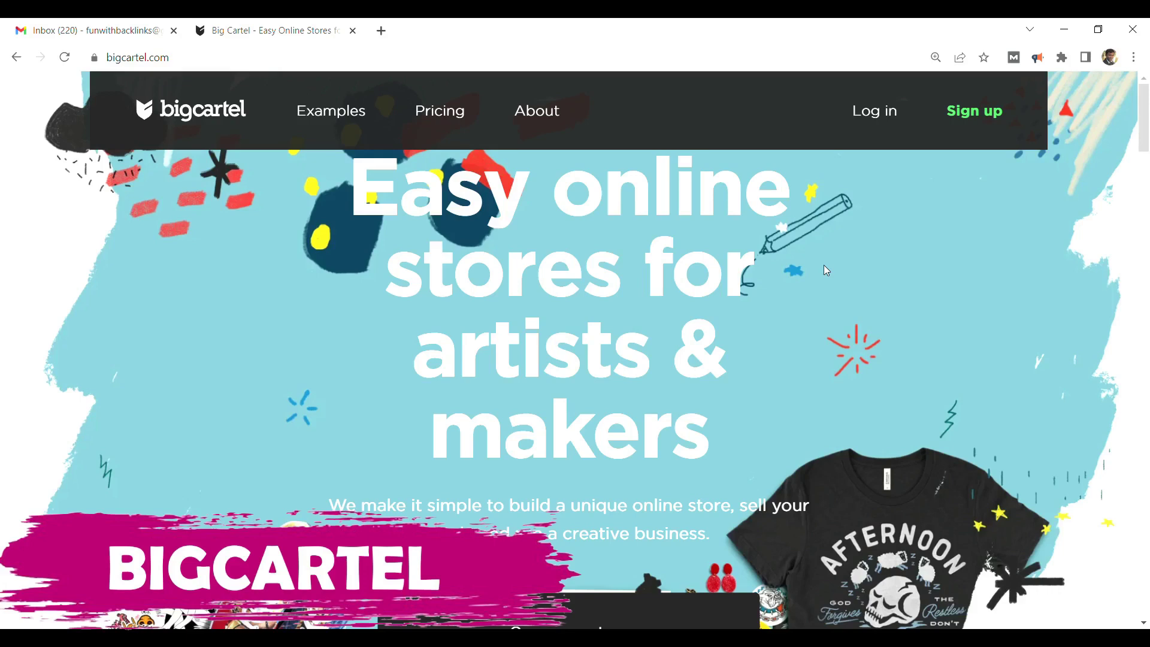
# Sign up on the free plan, creating the funwithbacklinks shop with an email and password.
pyautogui.click(975, 124)
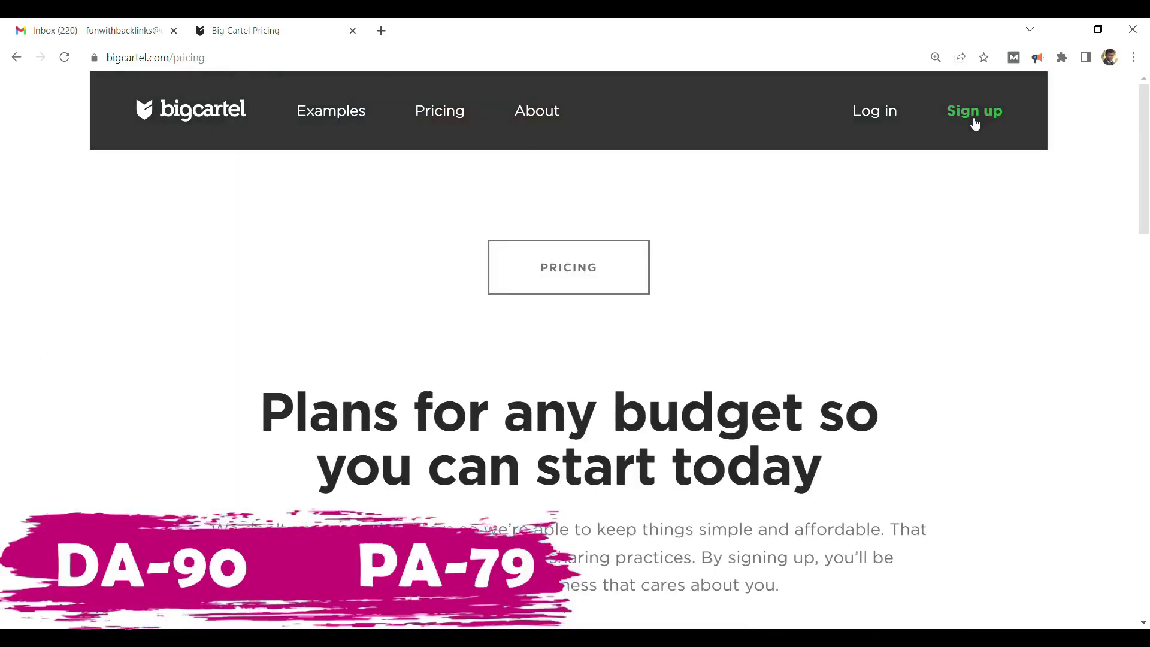
pyautogui.scroll(-2, 1148, 195)
pyautogui.scroll(-5, 1149, 195)
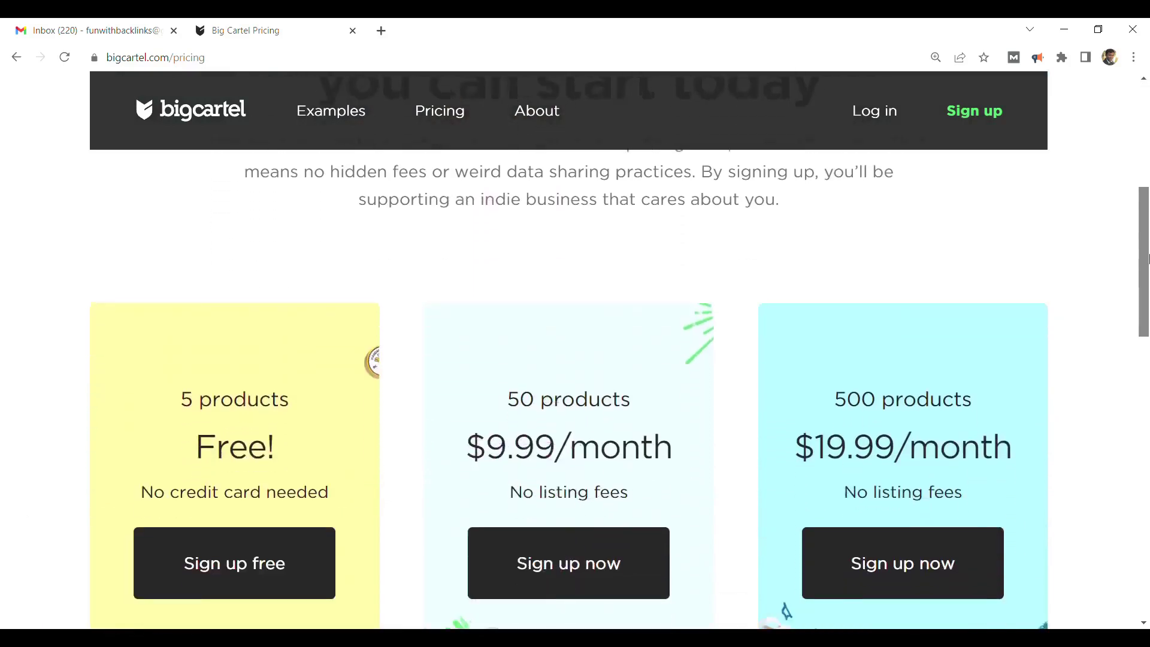
pyautogui.click(234, 489)
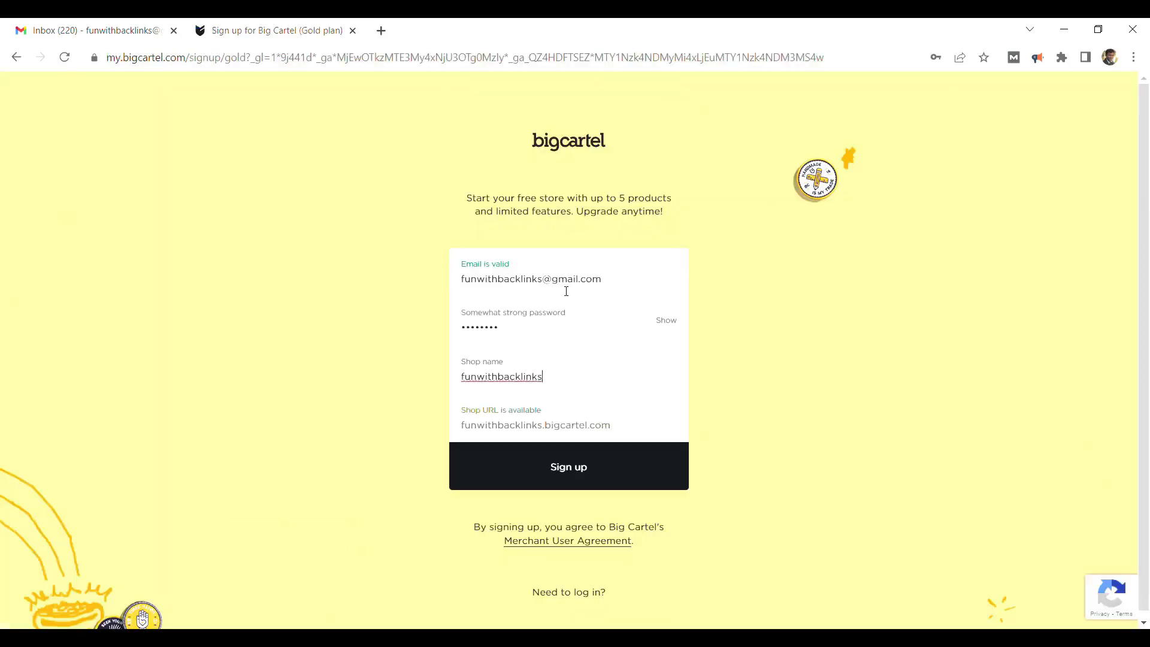
pyautogui.click(571, 470)
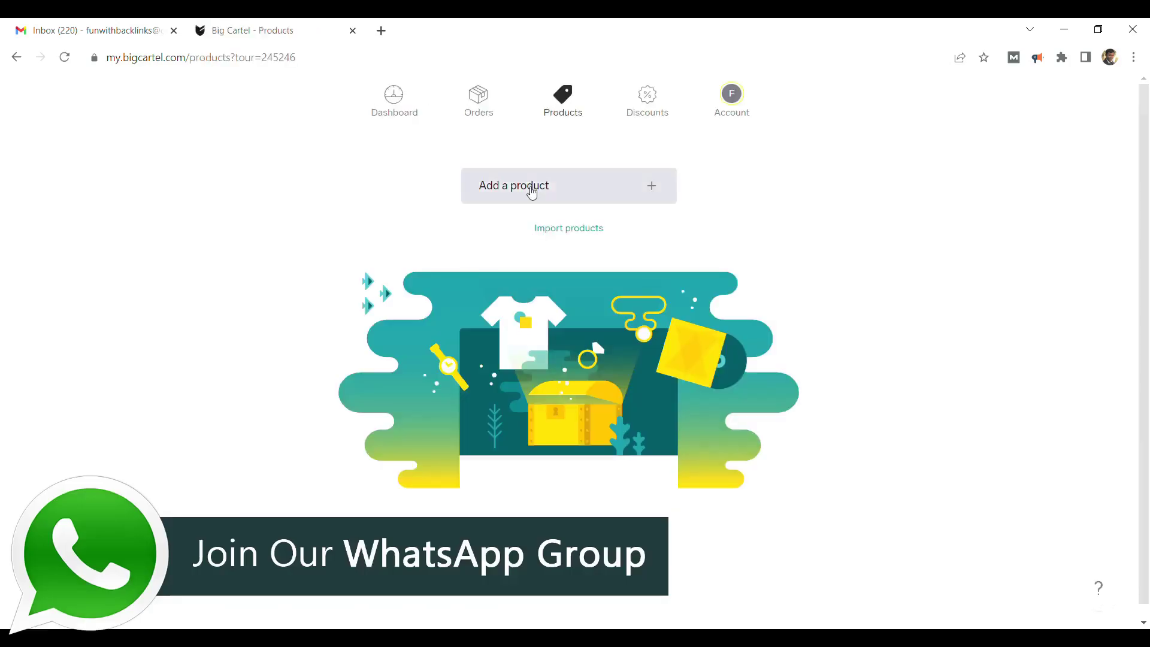
# Save product 'Fun With Backlinks' at ₹1.00 with a google.com-linked HTML description.
pyautogui.click(531, 191)
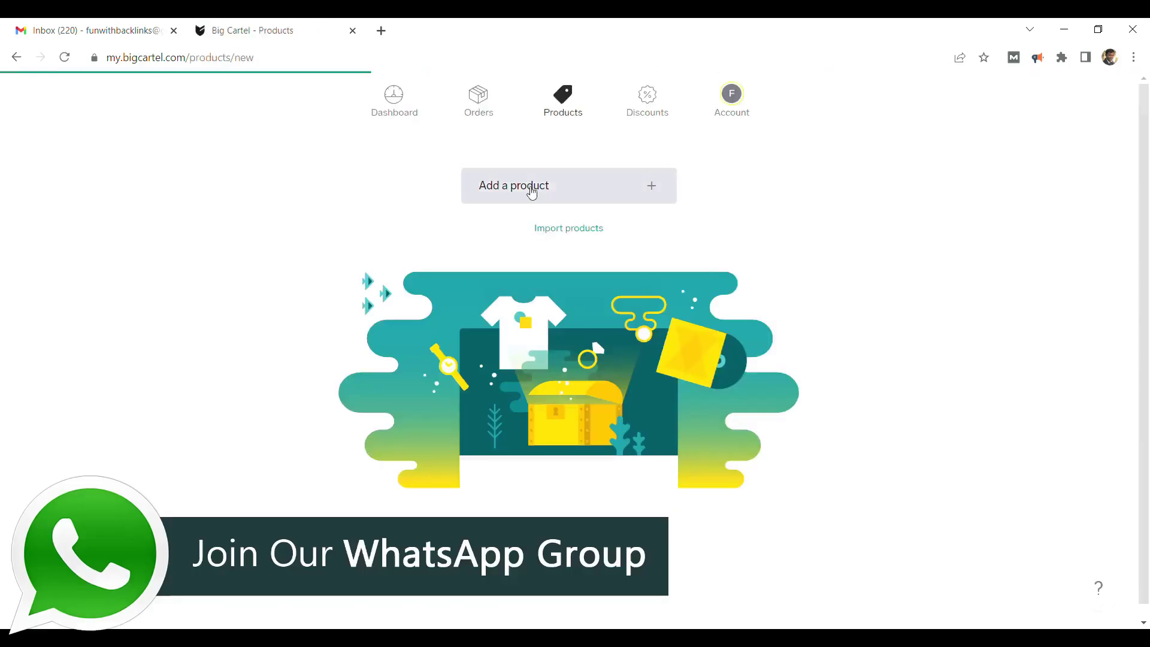
pyautogui.click(598, 252)
pyautogui.write('Fun With Backlinks')
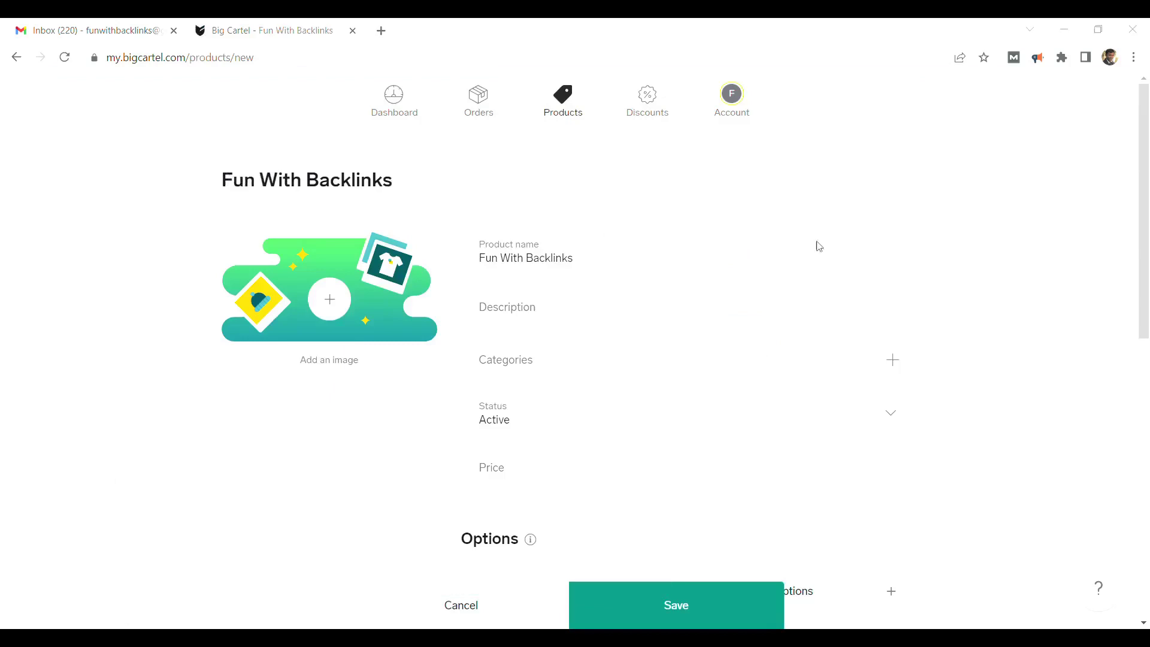
pyautogui.click(796, 310)
pyautogui.hotkey('ctrl', 'v')
pyautogui.moveTo(592, 329); pyautogui.dragTo(699, 349)
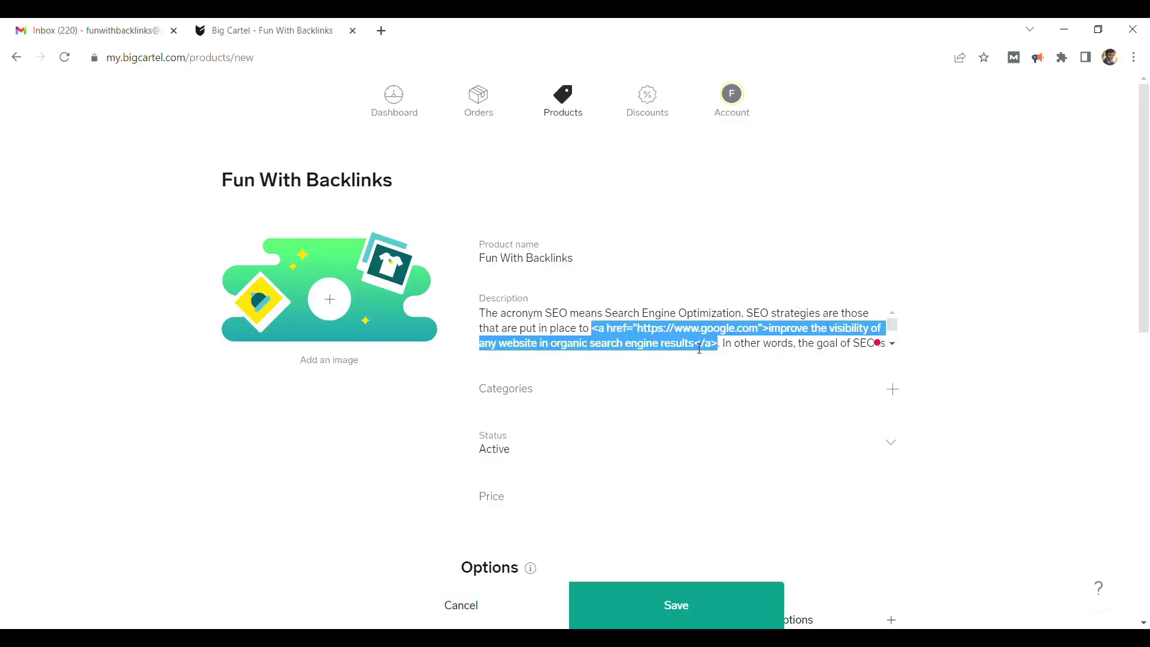
pyautogui.click(681, 610)
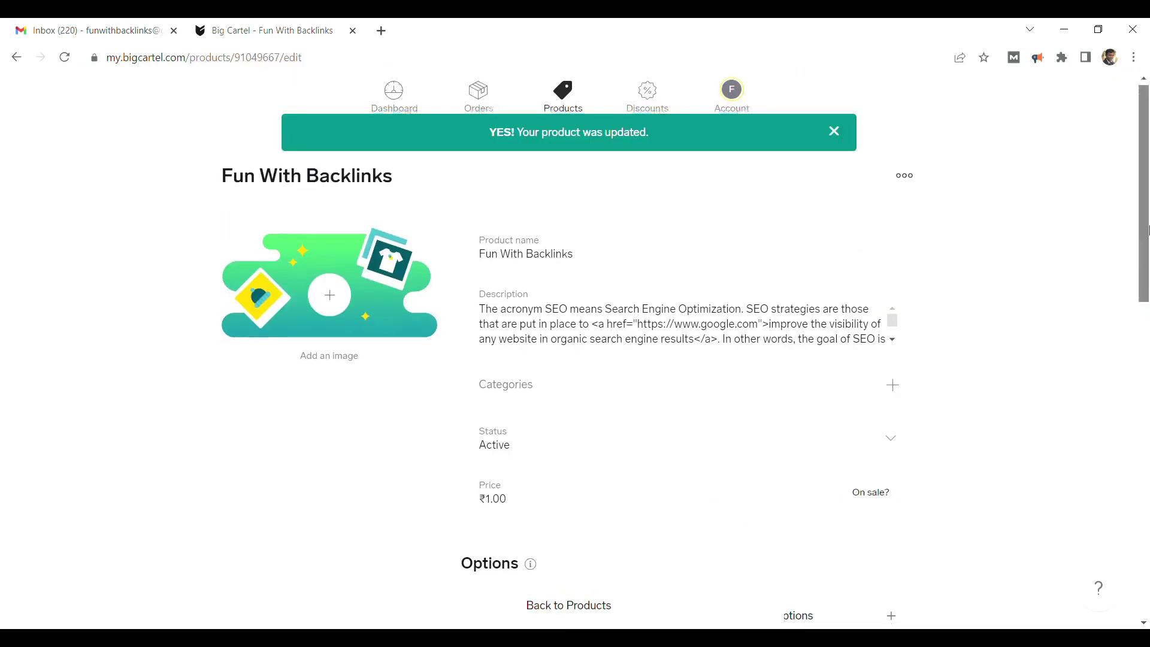
pyautogui.click(397, 103)
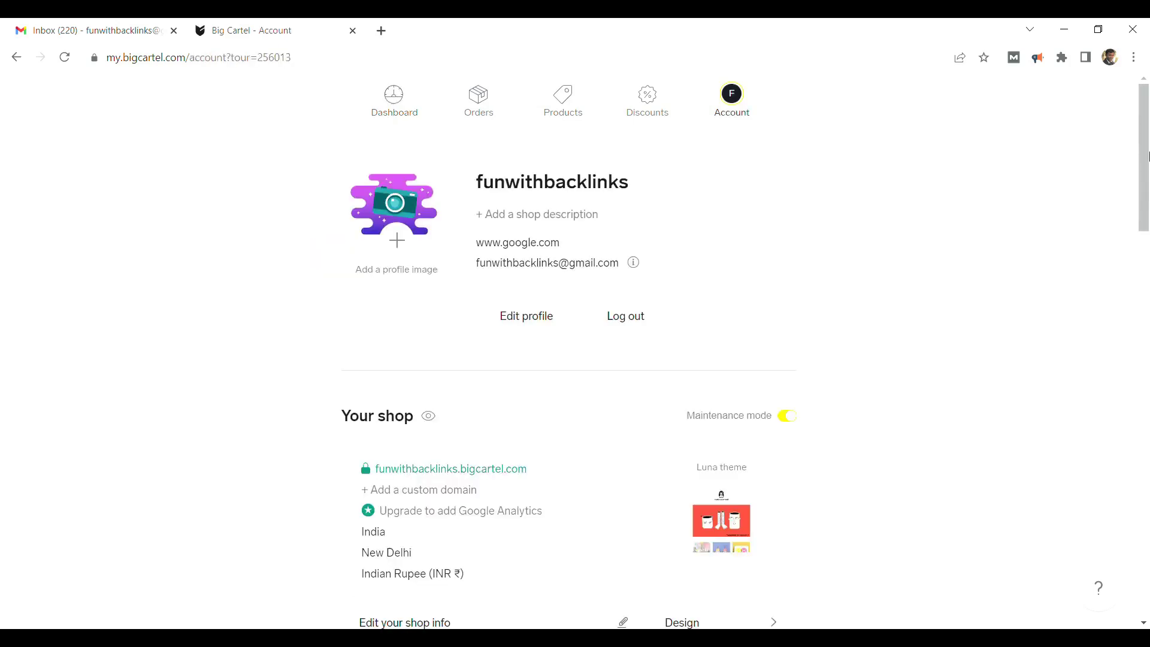
# Open the shop's Design editor and switch to its Pages section.
pyautogui.scroll(-3, 741, 469)
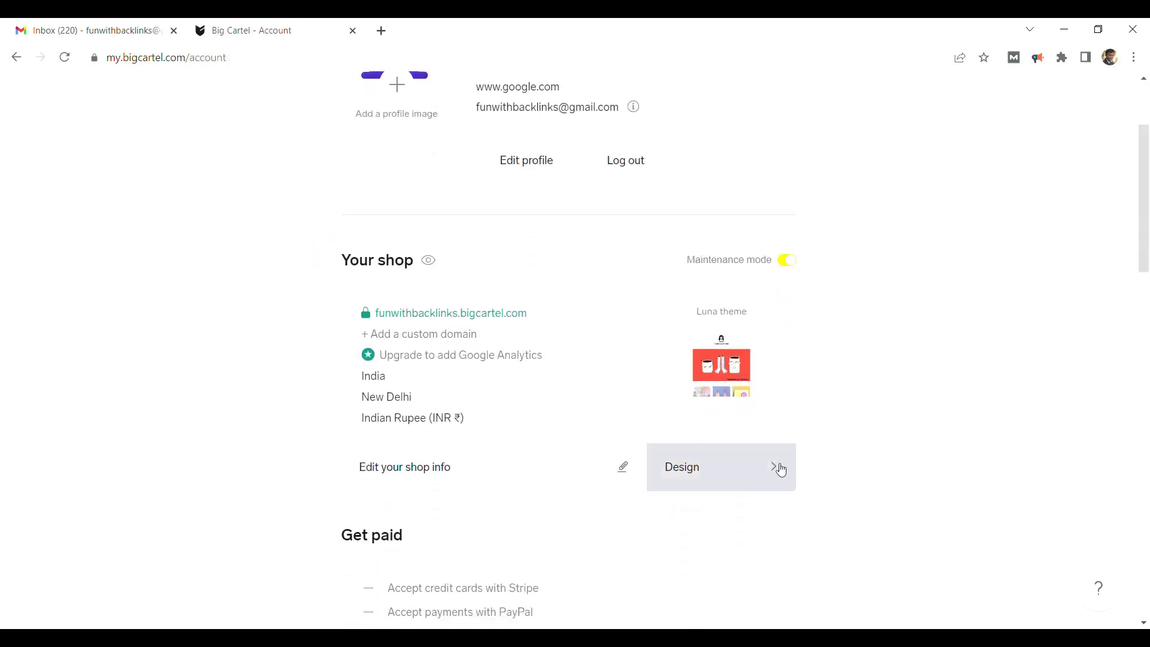
pyautogui.click(782, 470)
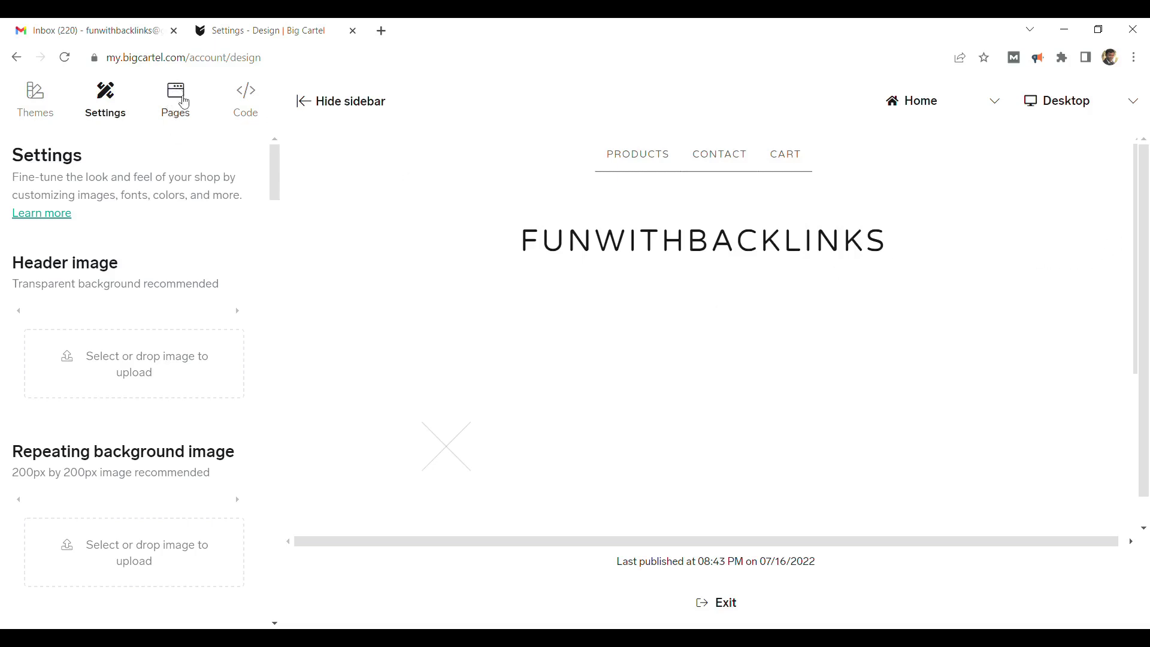
pyautogui.click(184, 103)
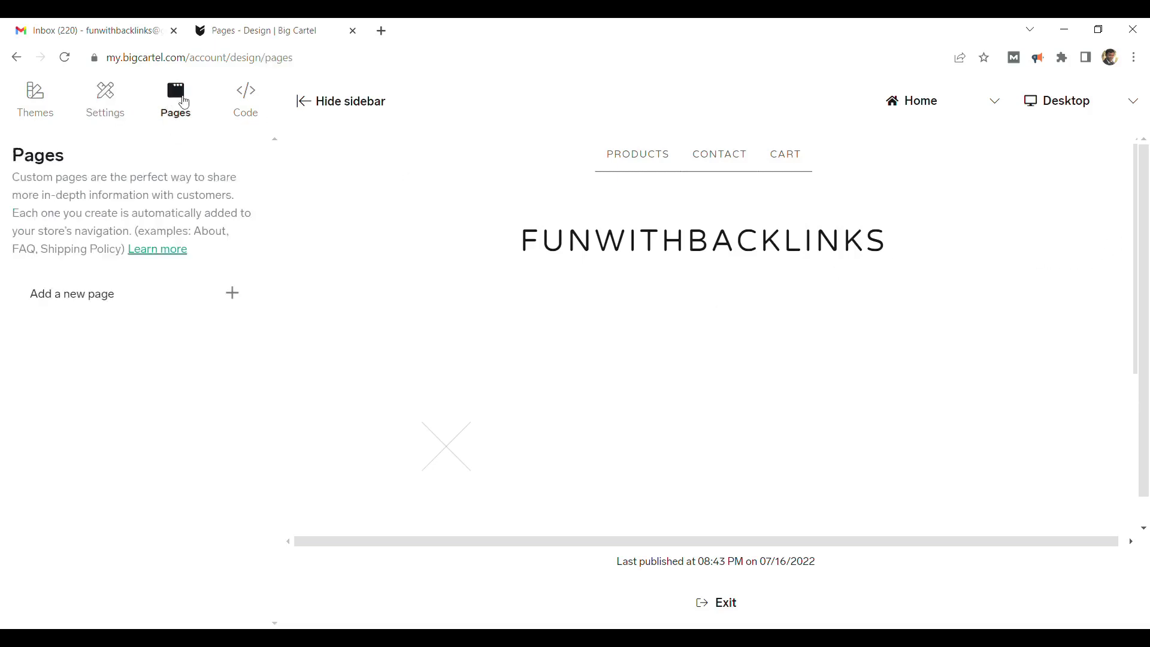
# Create page 'Fun With Backlinks' from pasted SEO text, linking 'organic traffic of a web portal' to google.com.
pyautogui.click(199, 301)
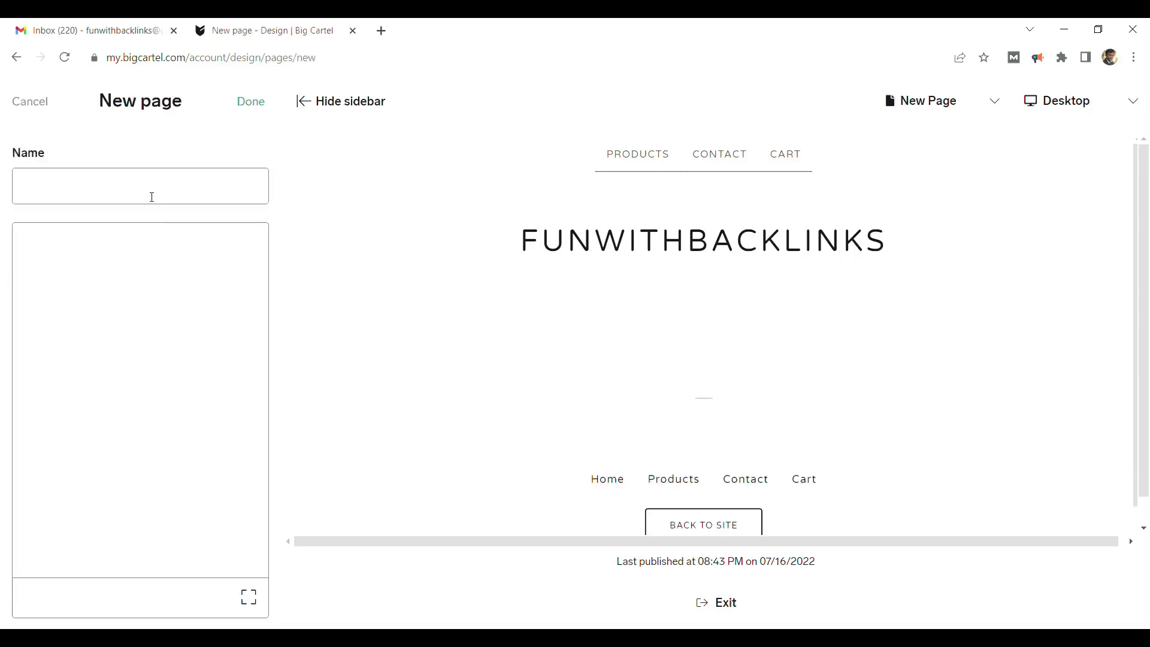
pyautogui.write('Fun With Backlinks')
pyautogui.click(152, 316)
pyautogui.hotkey('ctrl', 'v')
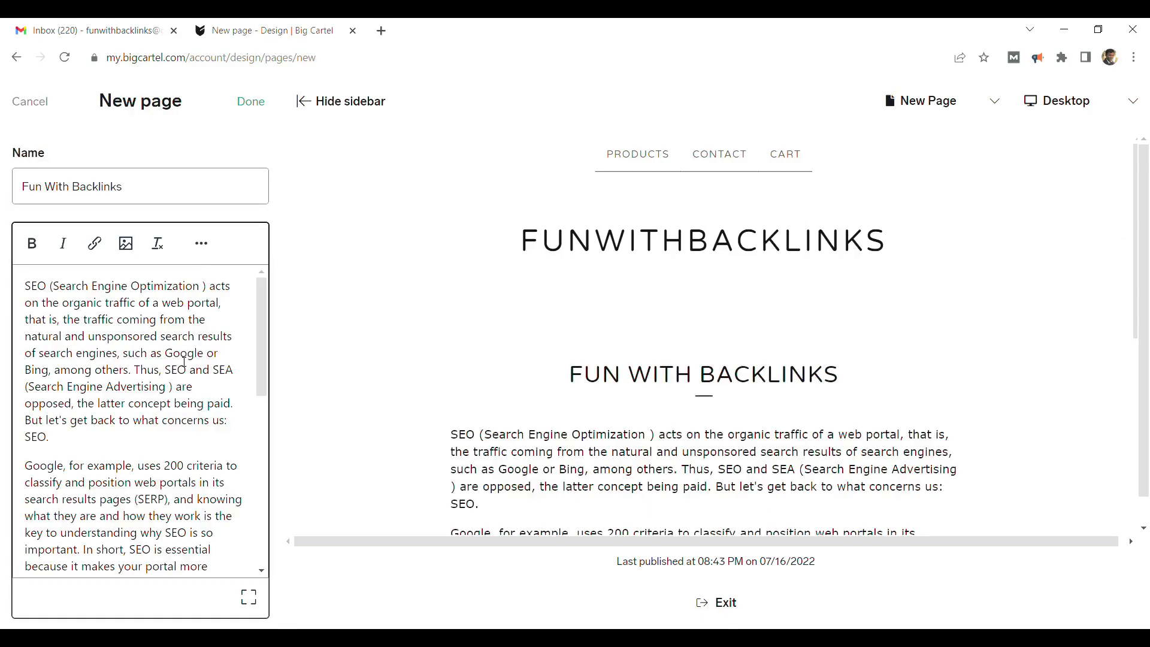
pyautogui.moveTo(61, 302); pyautogui.dragTo(219, 302)
pyautogui.click(96, 250)
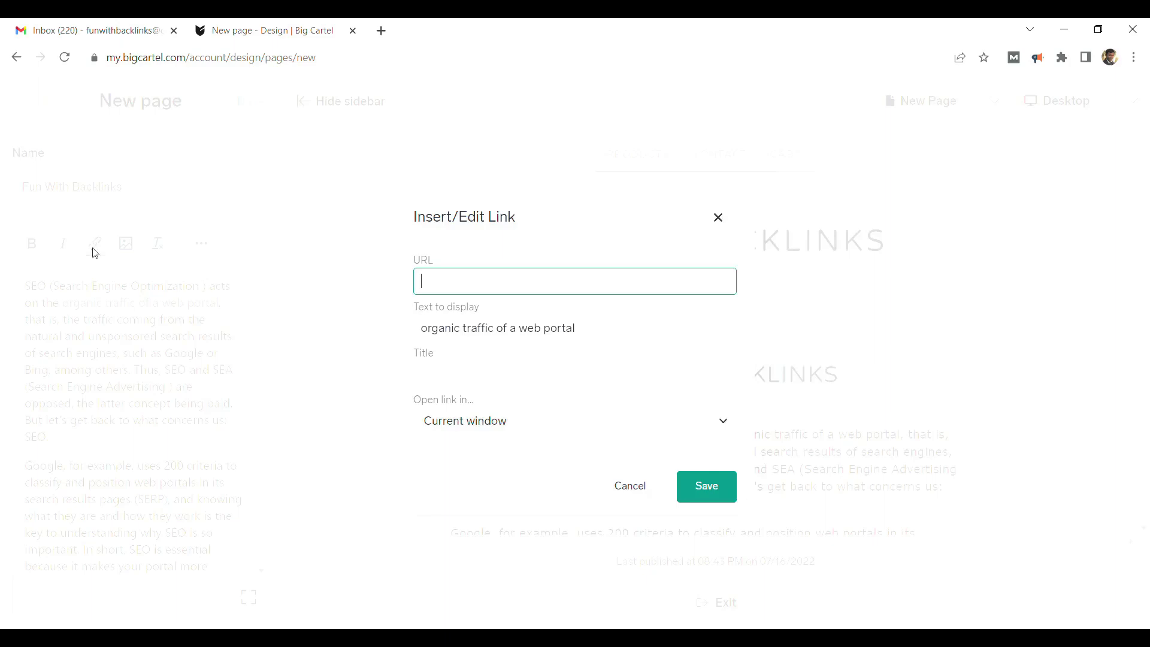
pyautogui.write('https://www.google.com')
pyautogui.click(706, 485)
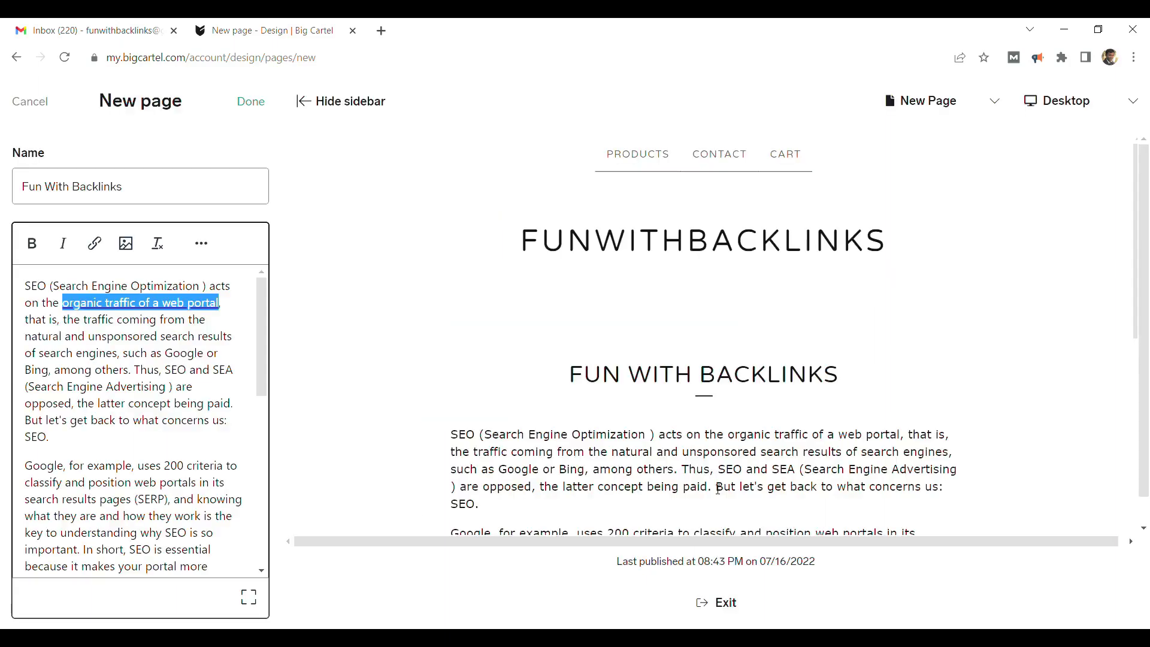
pyautogui.click(249, 107)
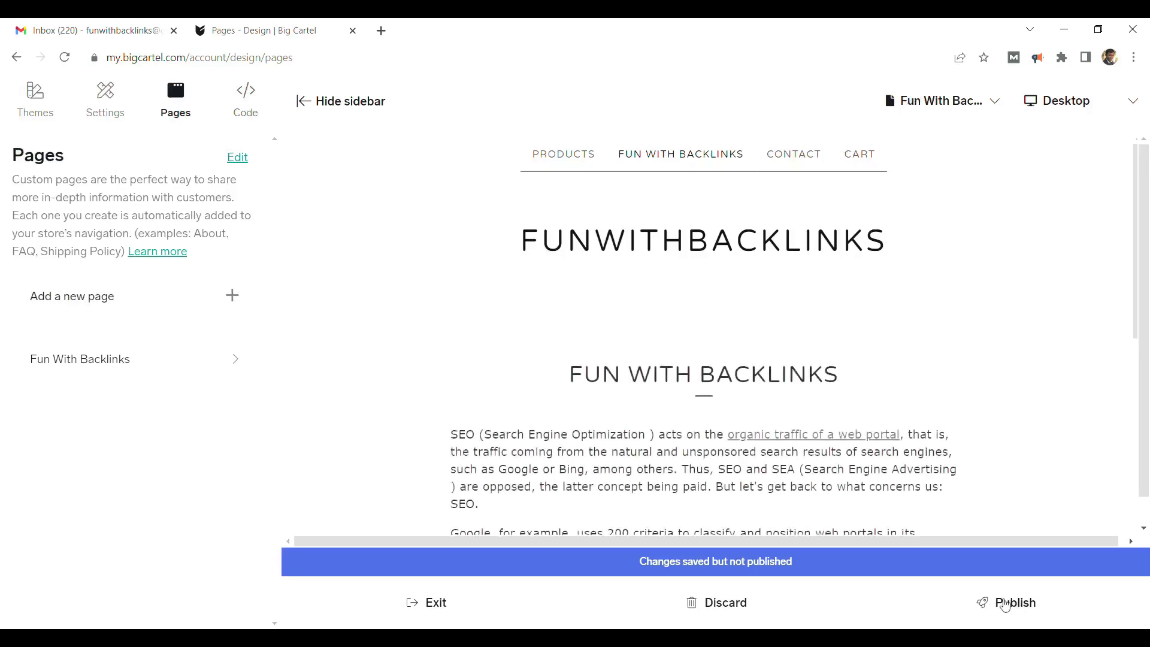
# Publish the shop design changes and leave the design editor.
pyautogui.click(1008, 603)
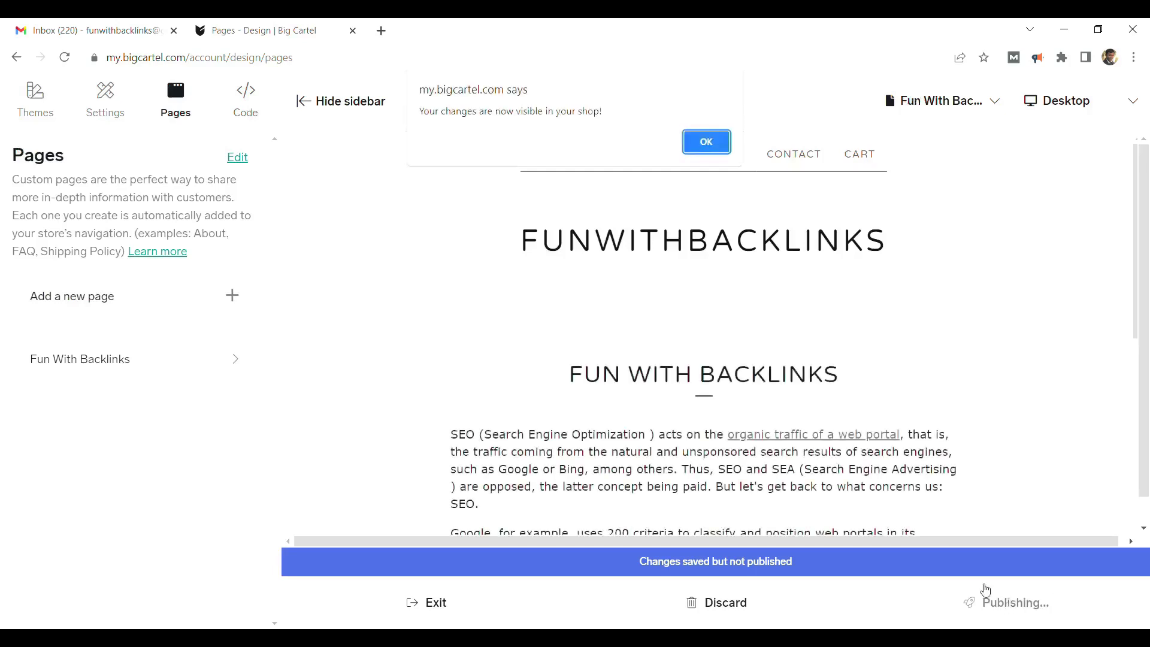
pyautogui.click(704, 140)
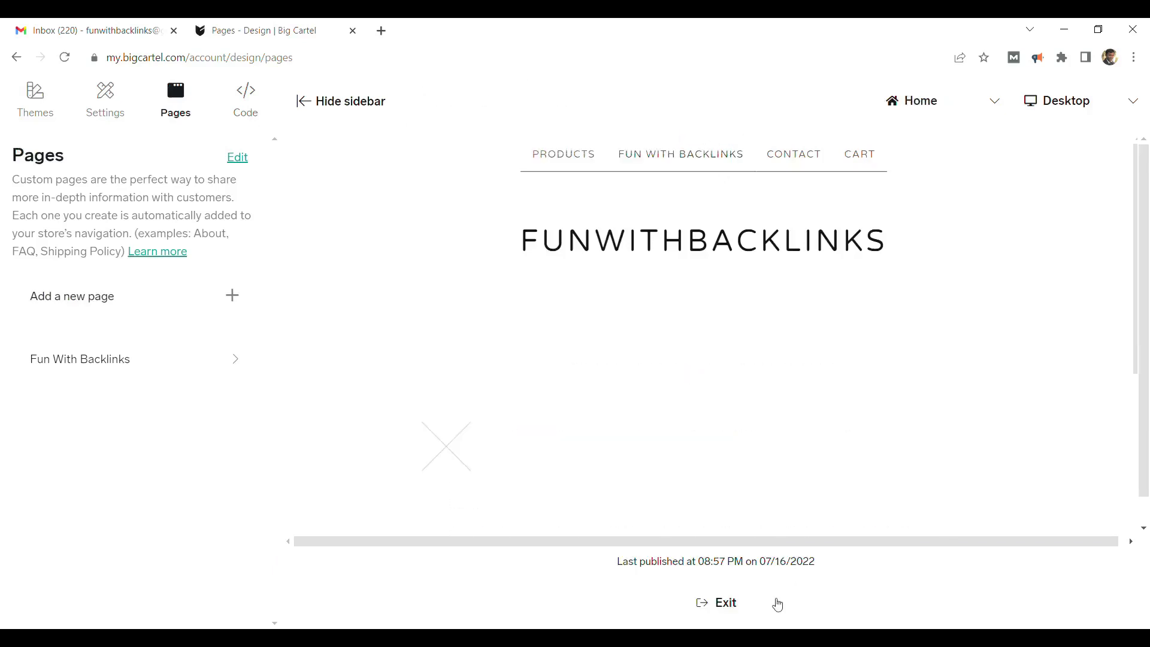
pyautogui.click(736, 605)
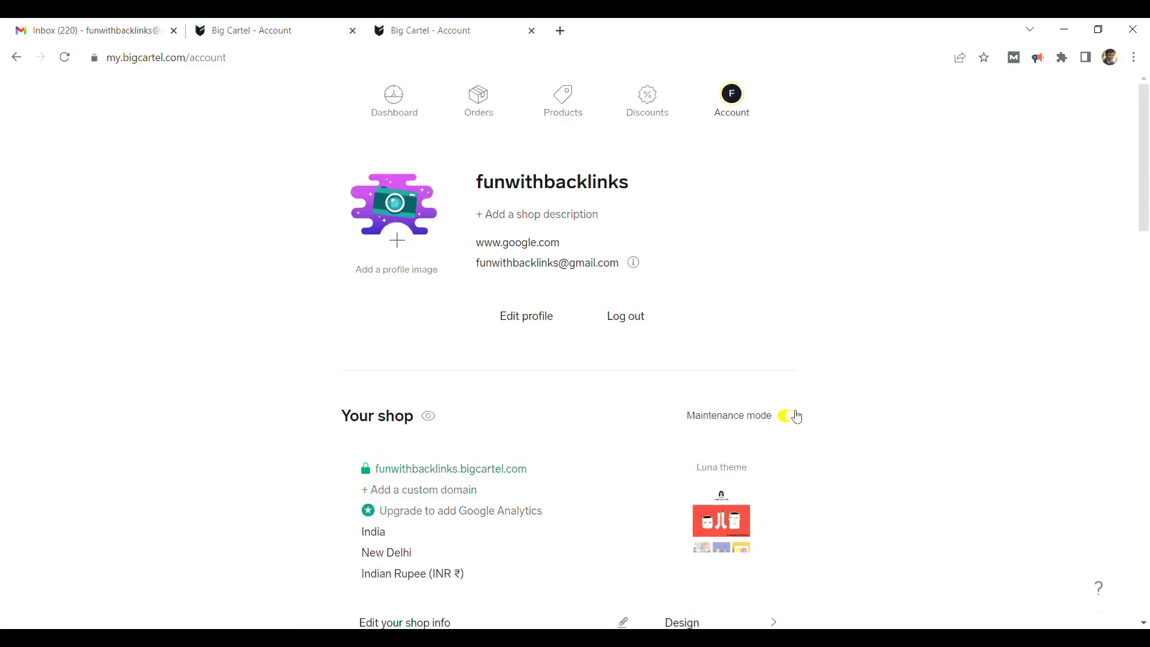
# Turn off maintenance mode and launch the shop publicly.
pyautogui.click(788, 422)
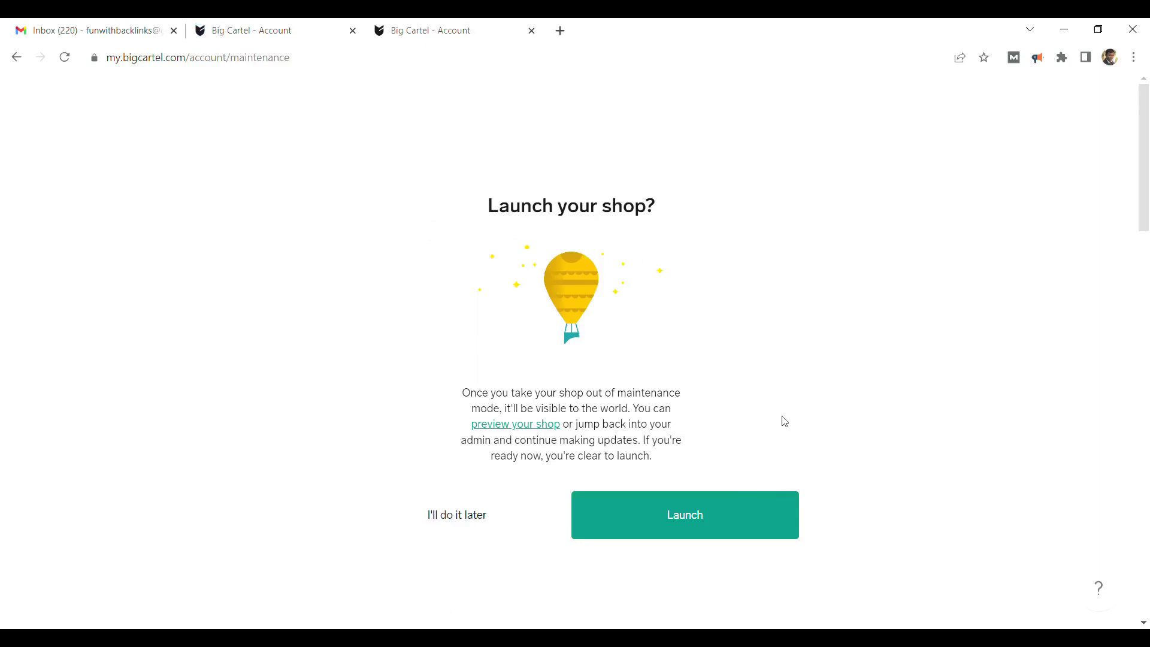
pyautogui.click(692, 523)
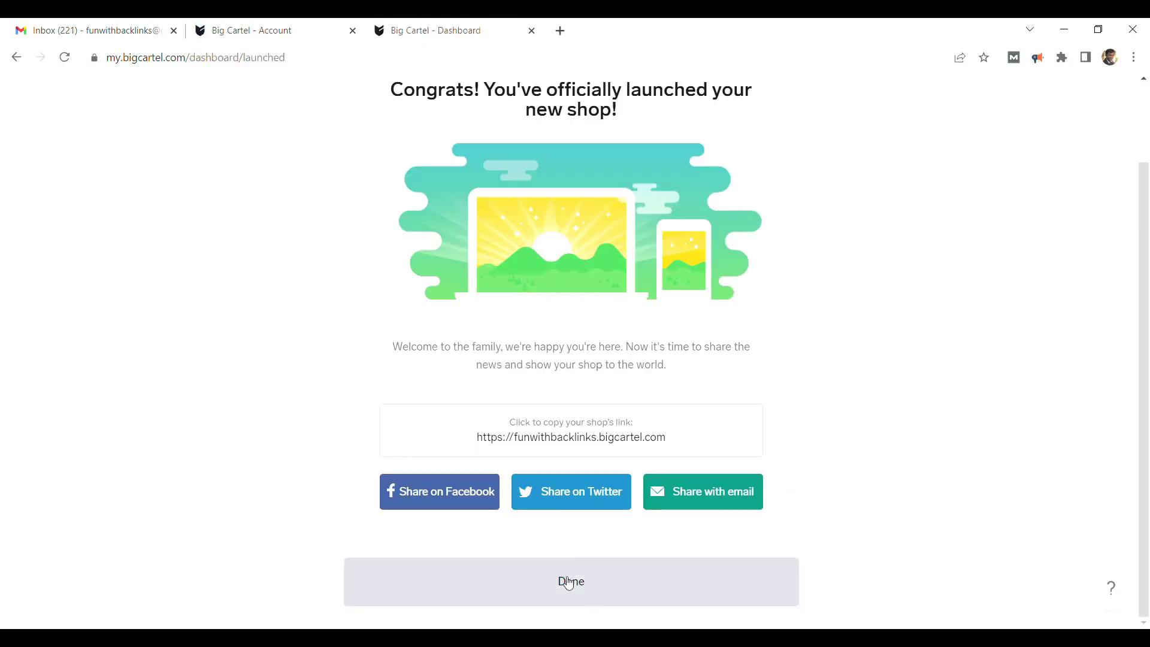
pyautogui.click(572, 584)
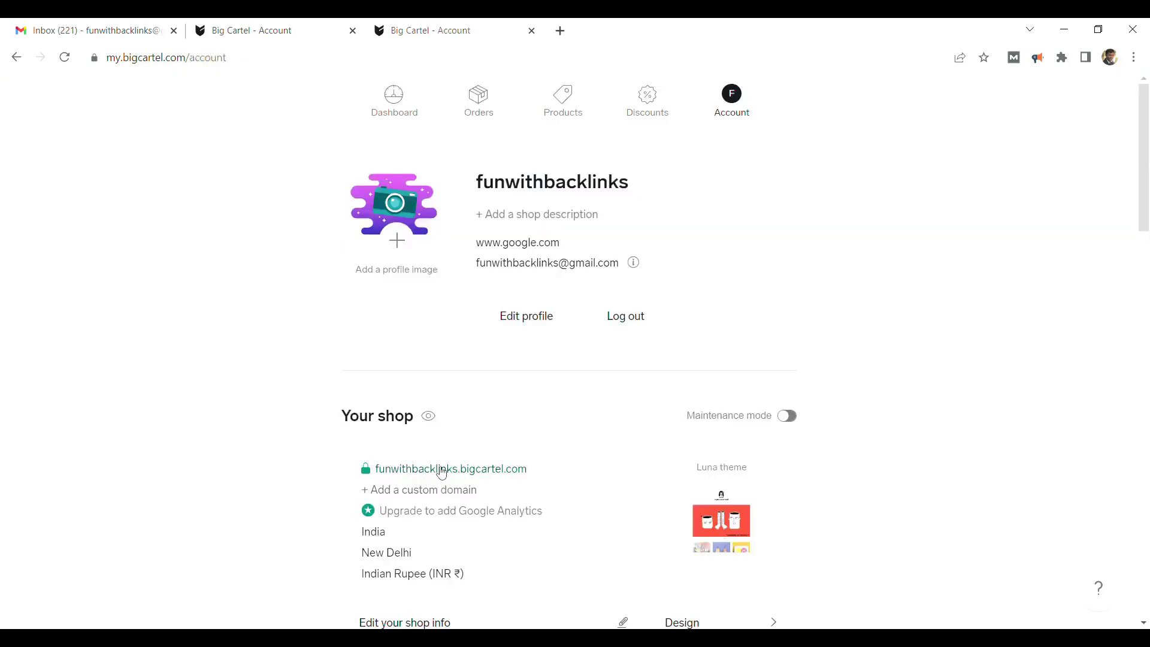
# Check the live storefront's Fun With Backlinks page and product.
pyautogui.click(442, 471)
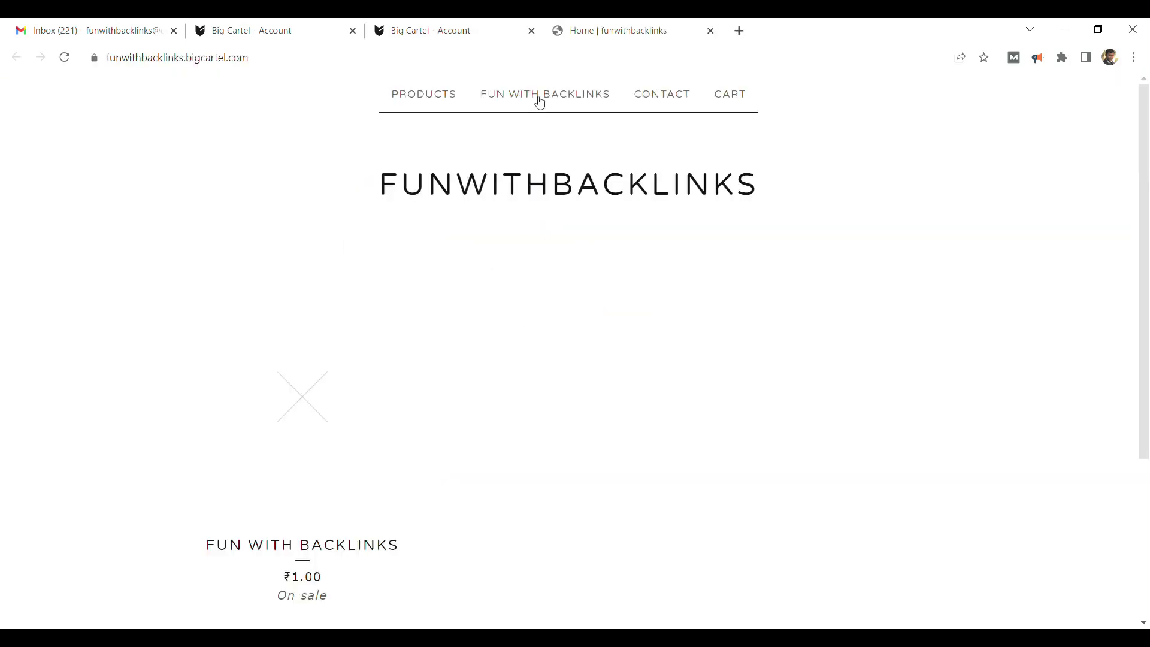
pyautogui.click(540, 95)
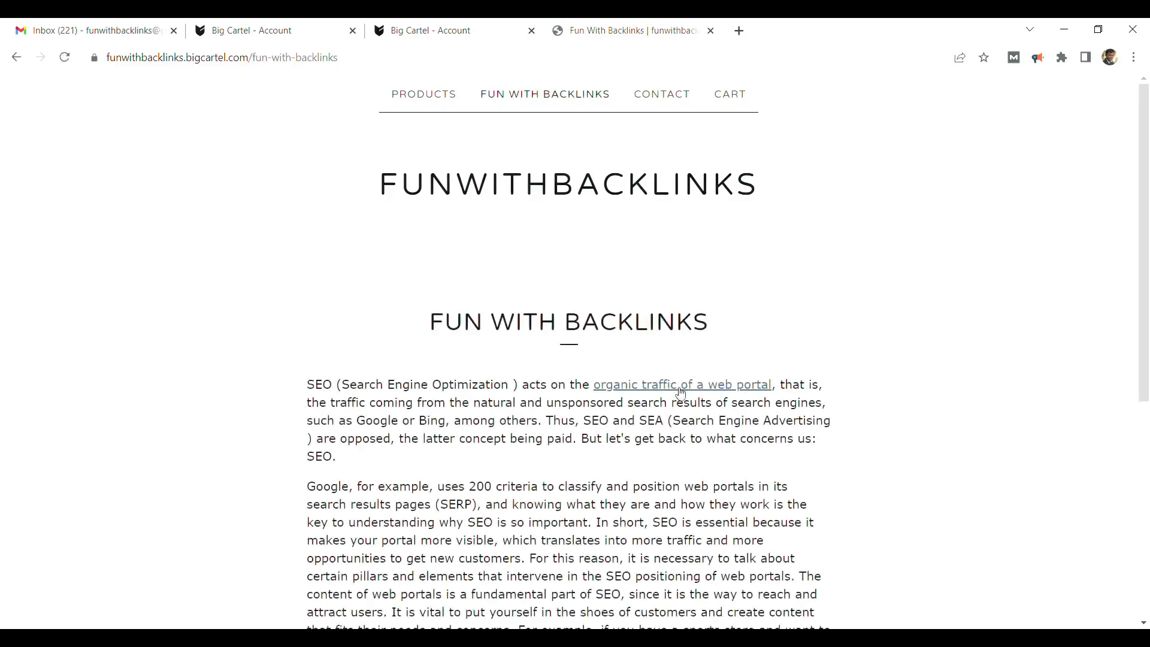
pyautogui.click(417, 101)
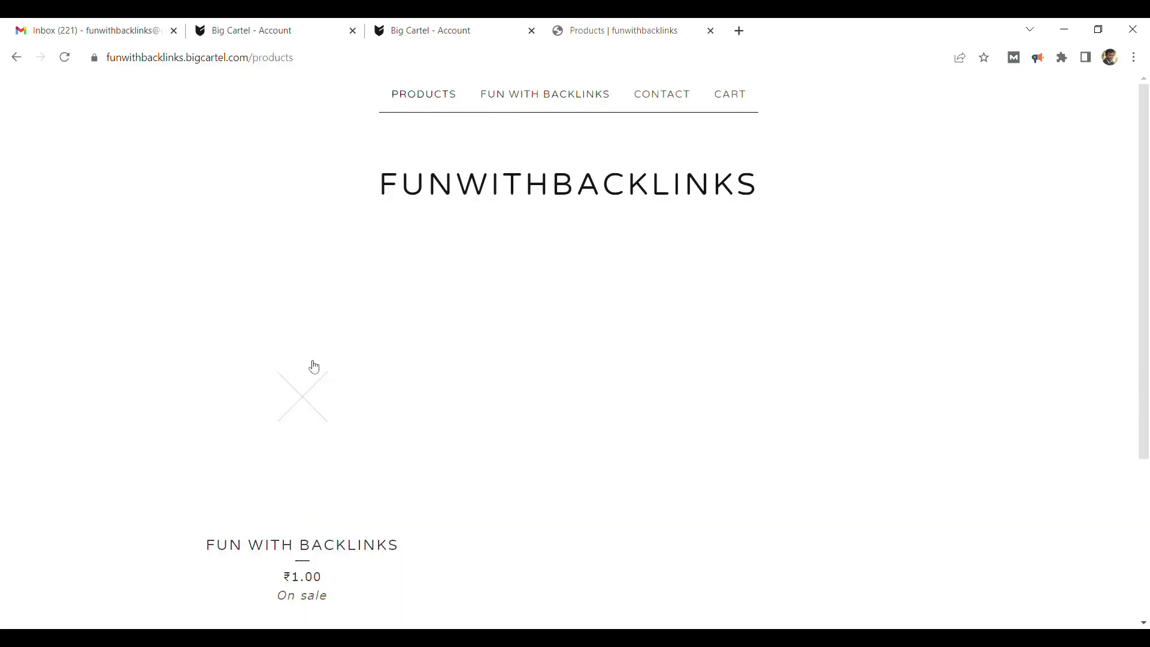
pyautogui.click(305, 453)
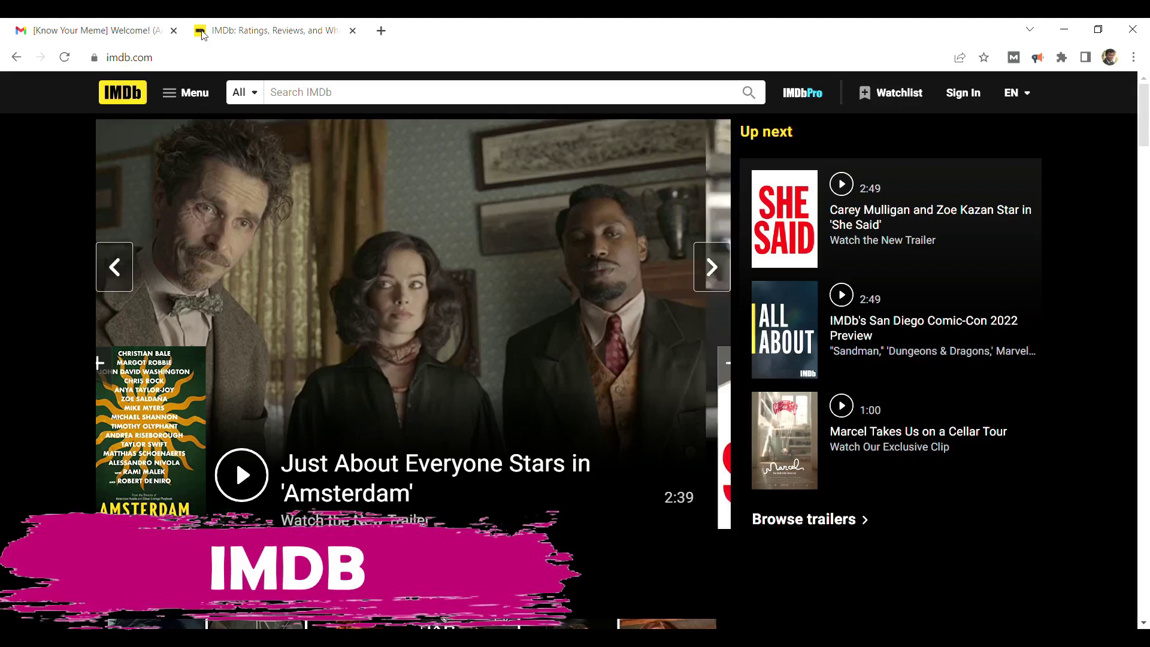
# Register a new IMDb account named funwithbacklinks from the sign-in page.
pyautogui.click(953, 101)
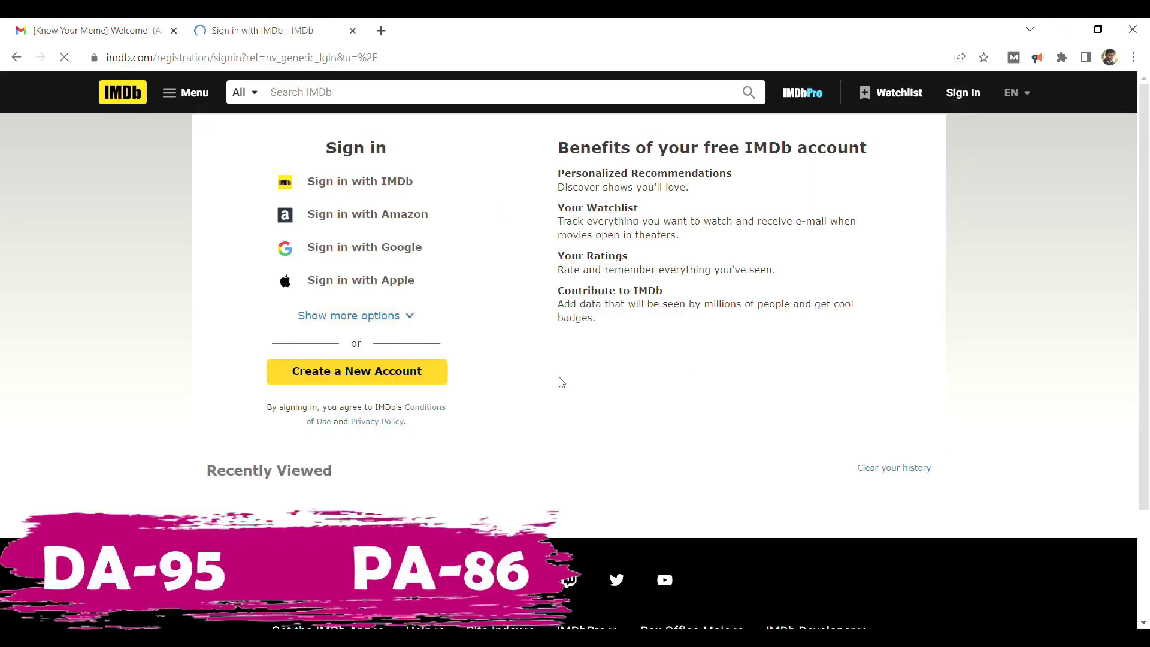
pyautogui.click(345, 373)
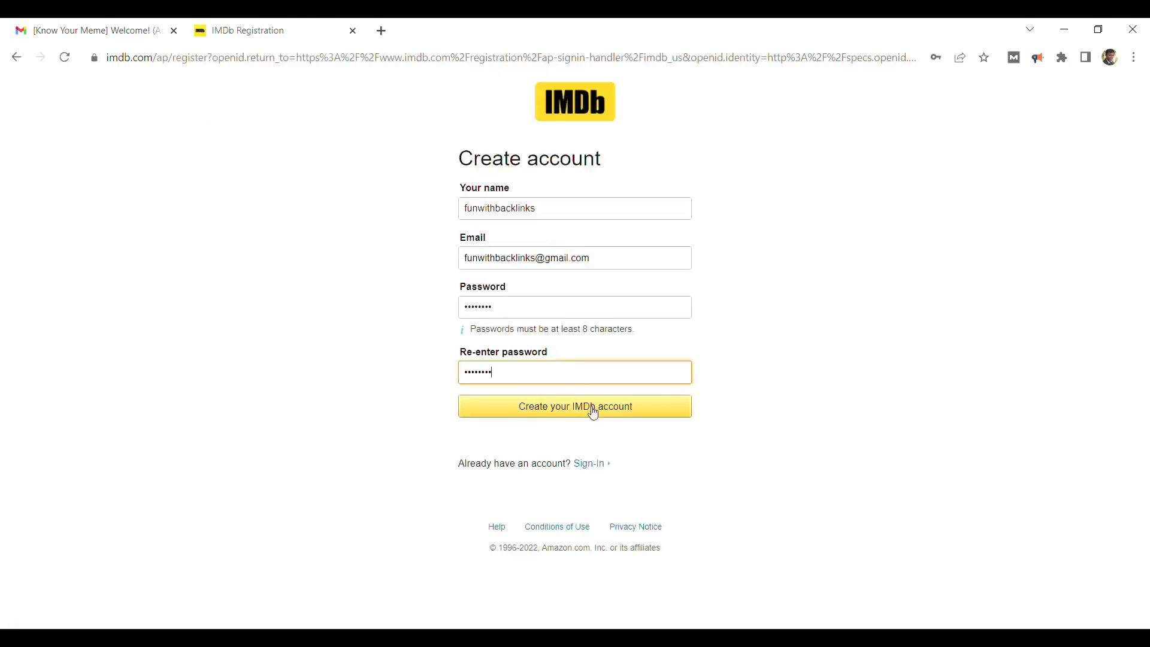
pyautogui.click(593, 412)
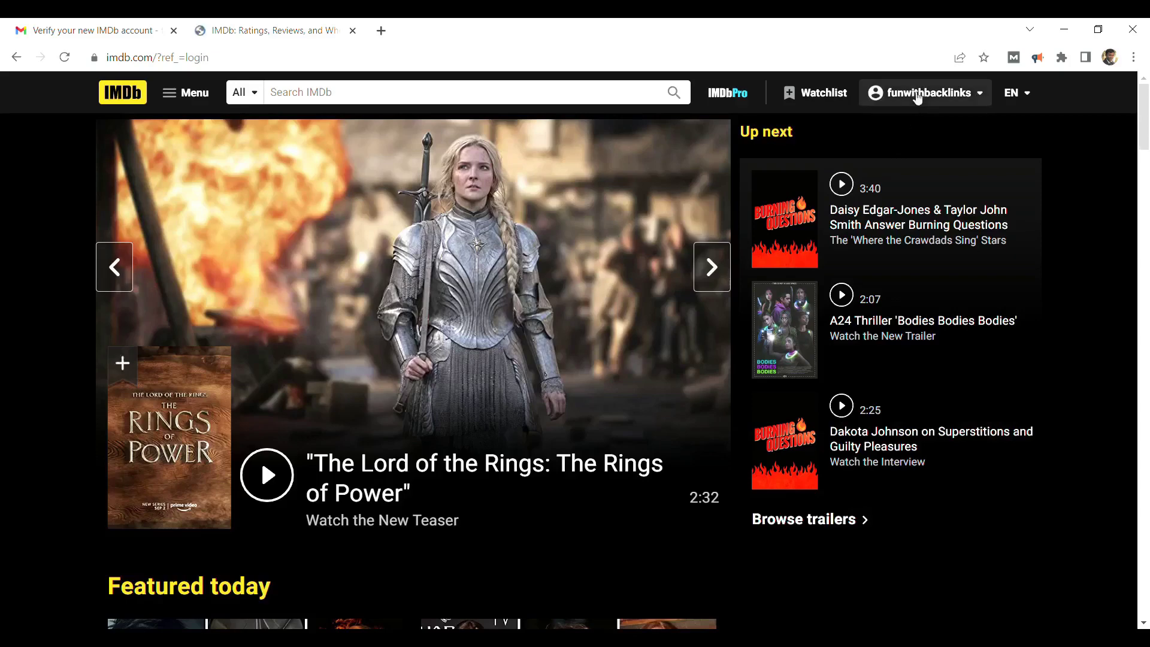
# Paste the SEO bio with its google.com link into the IMDb profile and save it.
pyautogui.click(917, 93)
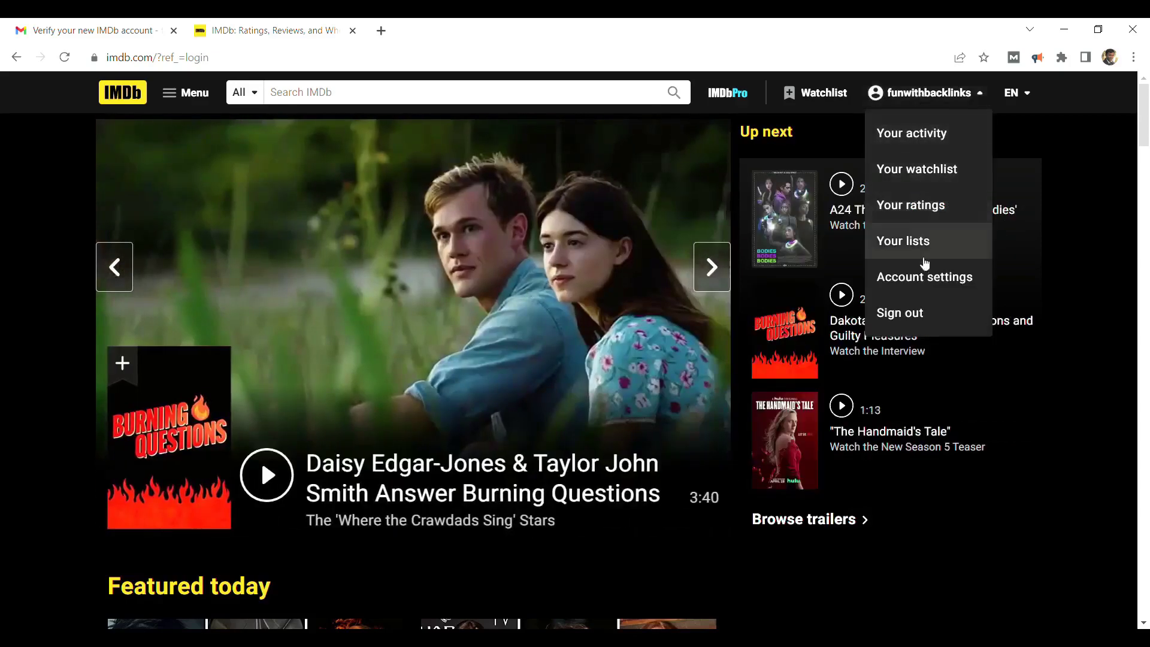
pyautogui.click(929, 282)
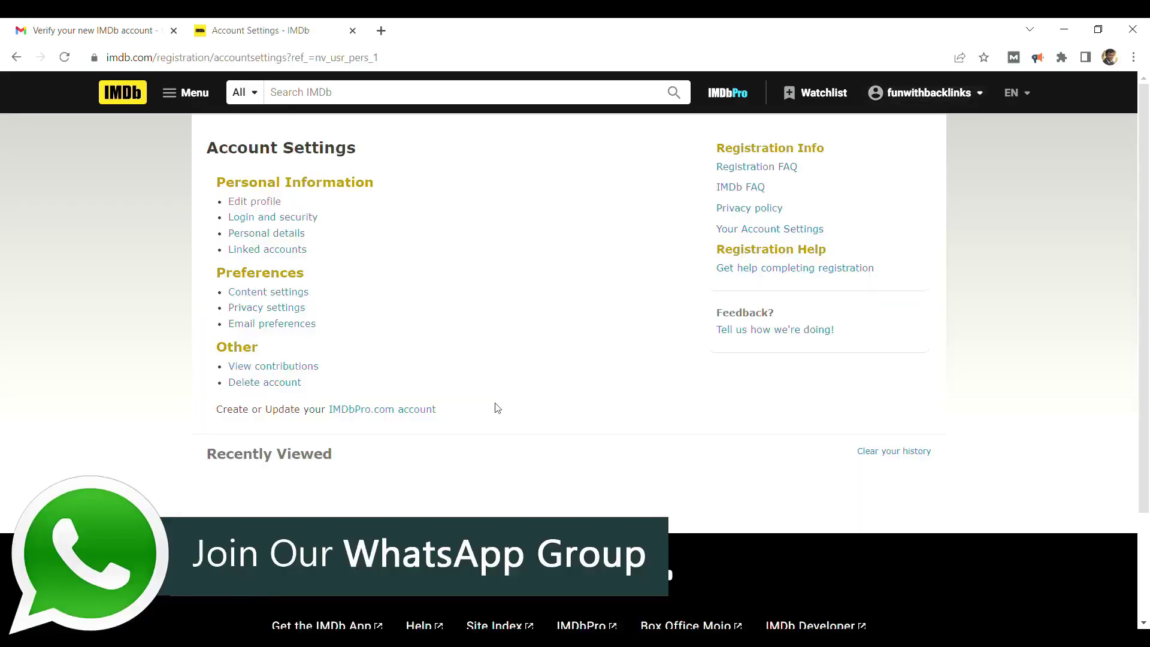
pyautogui.click(250, 204)
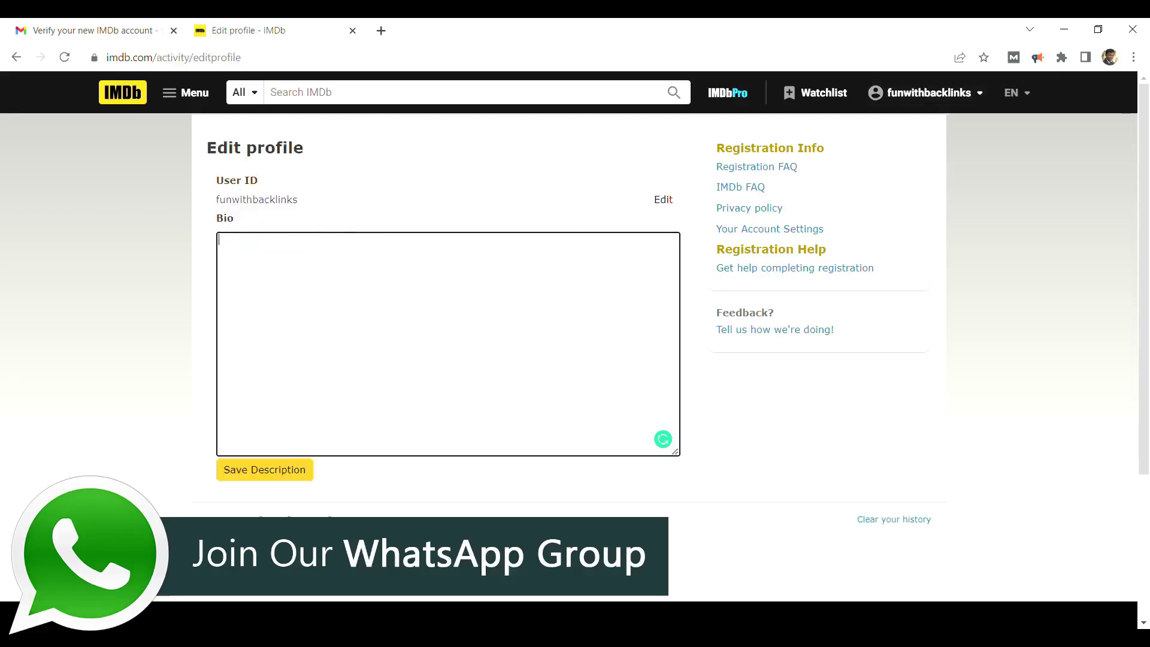
pyautogui.write('SEO is an acronym, it stands for “Search Engine Optimization”, and is basically a synonym for web positioning, a term that is also used very frequently. According to Wikipedia, its objective would be “the process of improving the visibility of a website in the organic results of the different search engines”. In other words: what we want is for our content to appear as high as possible in search engine results (also known as “SERPS – Search Engine Results Page”). The discipline of SEO or web positioning covers the entire set of actions, techniques and tools to achieve this goal. Although SEO refers to all search engines, in practice the specific techniques are focused on Google because it is practically a monopoly. Each link to your website counts as a vote, the more votes a page receives, the more "force" it is injected and that pushes it up in the results. Furthermore, this combined strength of your page links, along with other less important factors like the age of the site, make up the overall "authority" of the website given to it by Google. Links from sites with high authority weigh more than those with low authority and "inject" more force into the page they point to than links from sites with low authority.')
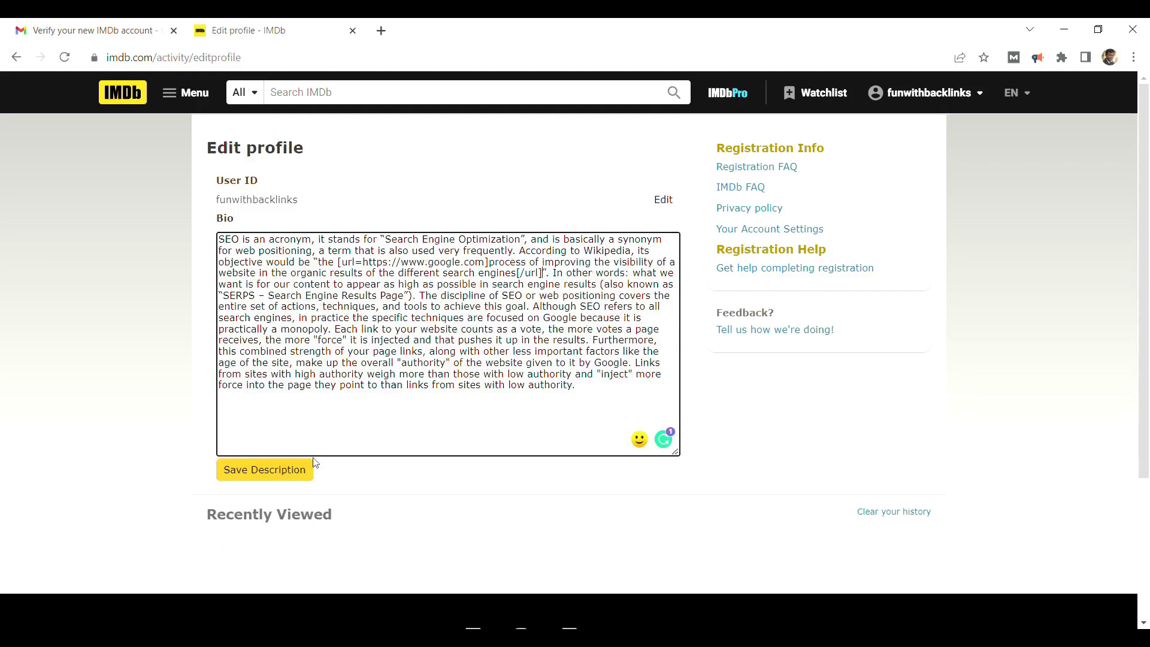
pyautogui.click(268, 470)
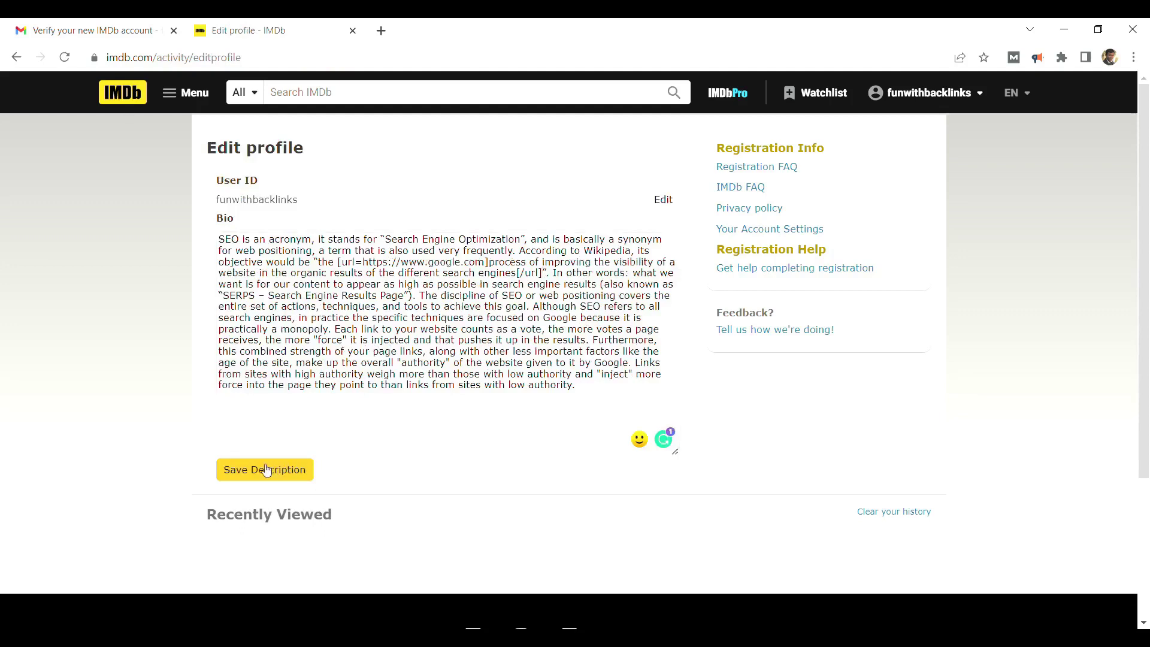
# View the public IMDb profile showing the new bio, then head to knowyourmeme.com.
pyautogui.click(925, 92)
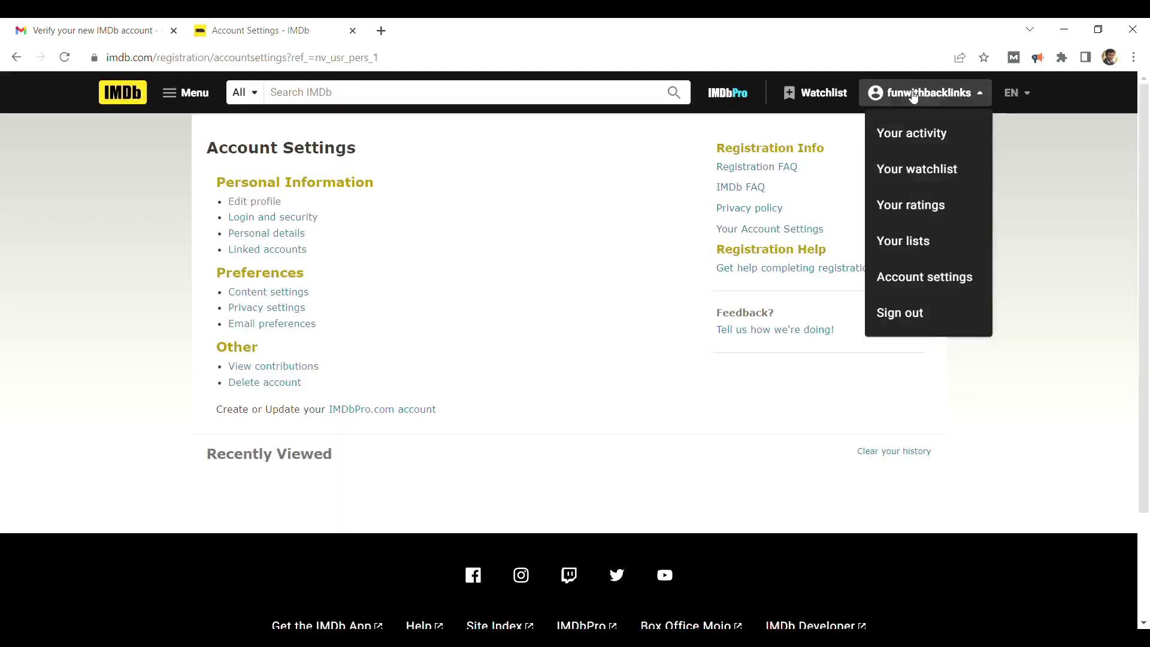
pyautogui.click(912, 135)
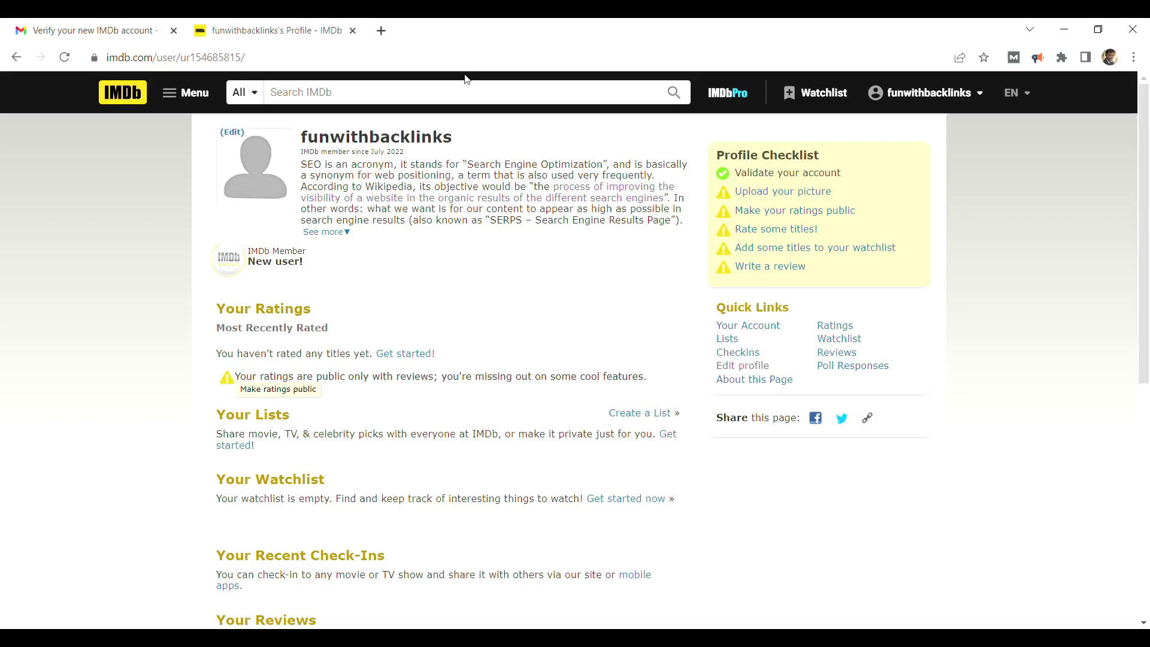
pyautogui.click(761, 65)
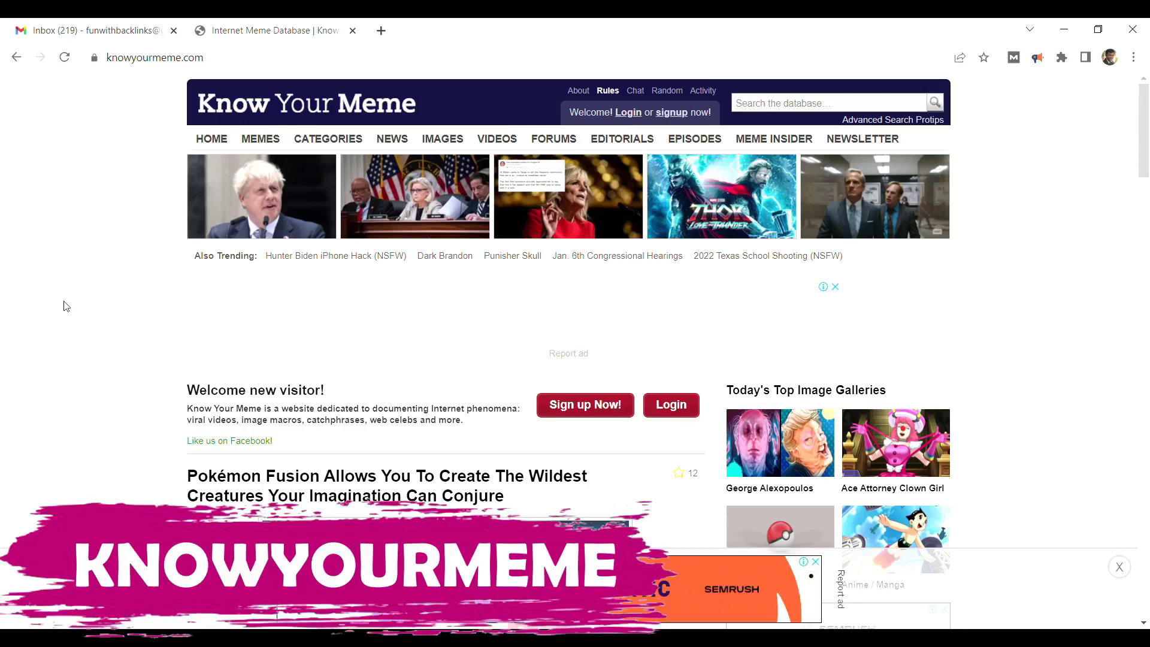
# Register a new Know Your Meme account with a username, e-mail and password.
pyautogui.click(672, 113)
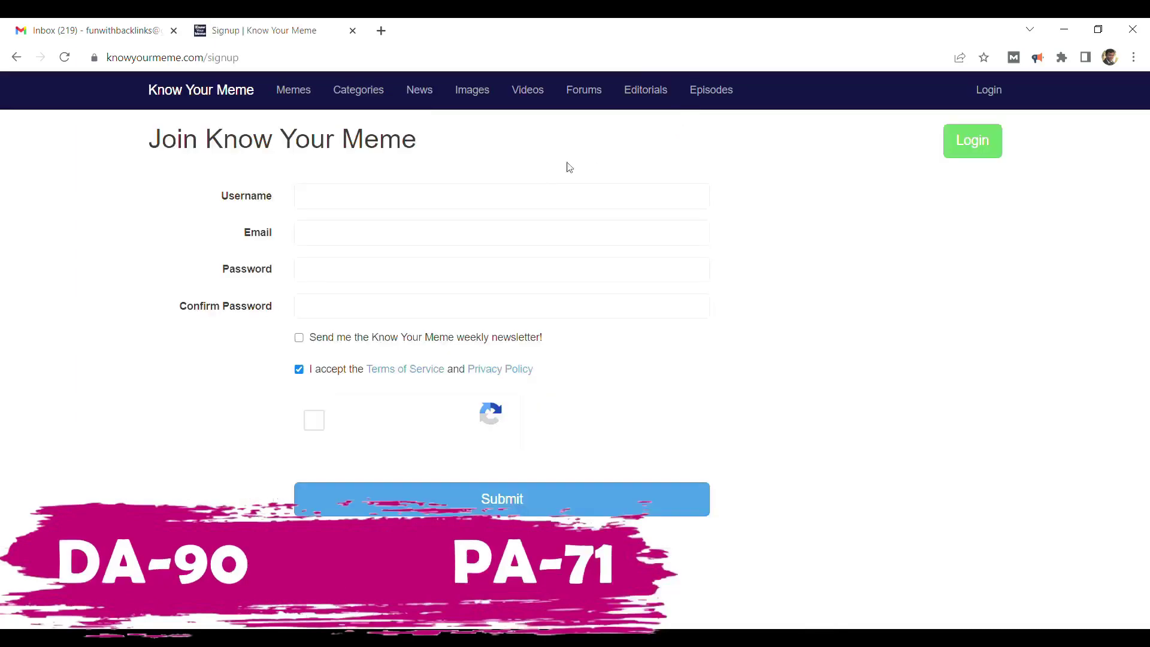
pyautogui.click(507, 199)
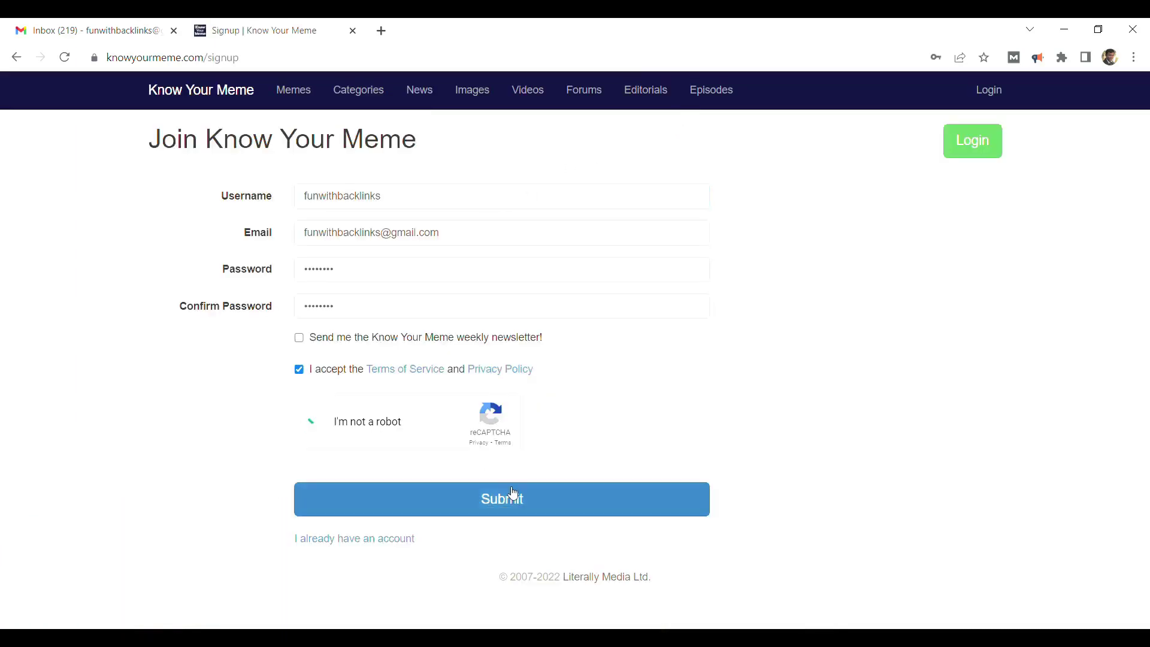
pyautogui.click(506, 499)
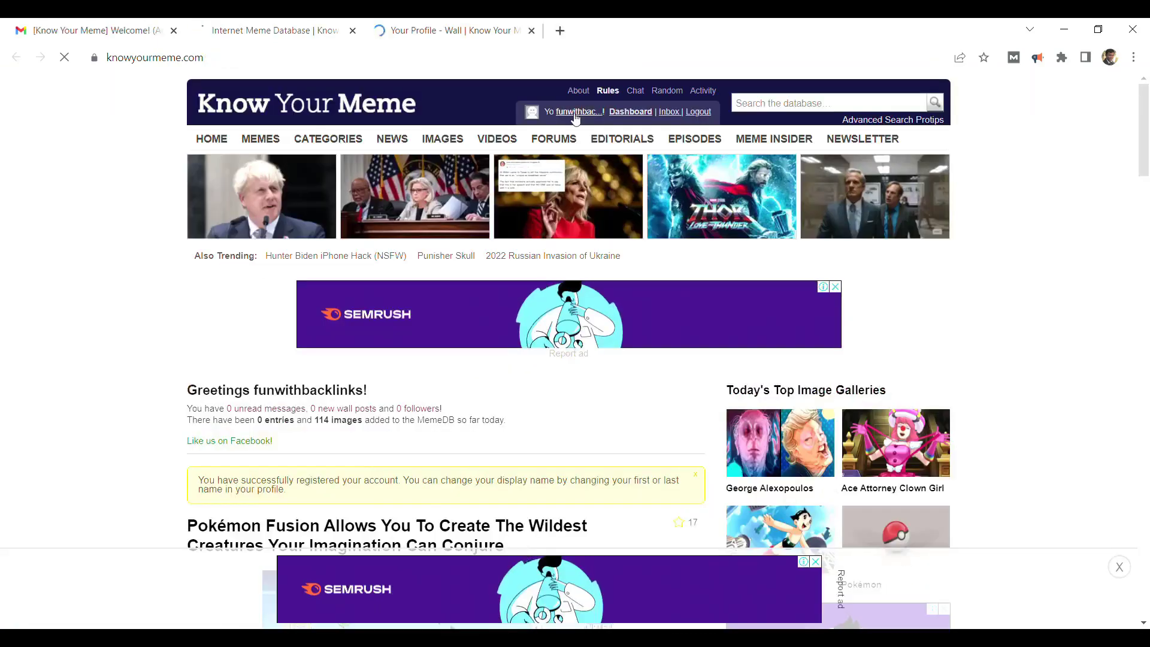
# Open the new account's profile page and scroll down it.
pyautogui.click(575, 113)
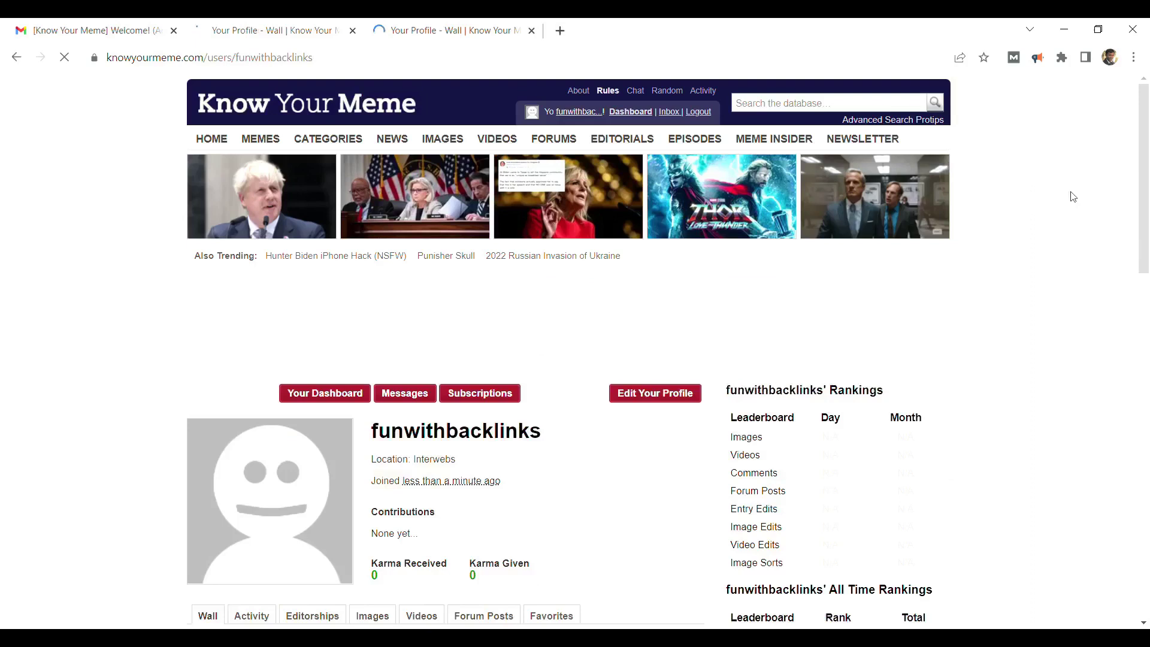
pyautogui.scroll(-1, 1139, 228)
pyautogui.scroll(-2, 1144, 239)
pyautogui.scroll(-1, 1147, 250)
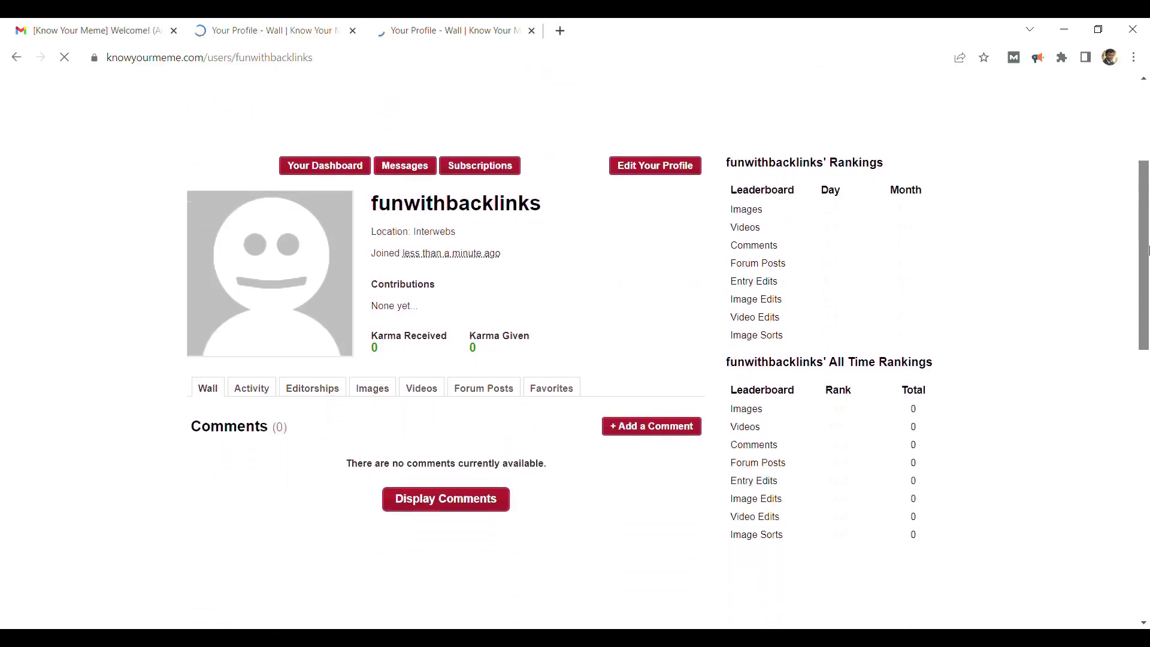
pyautogui.click(666, 165)
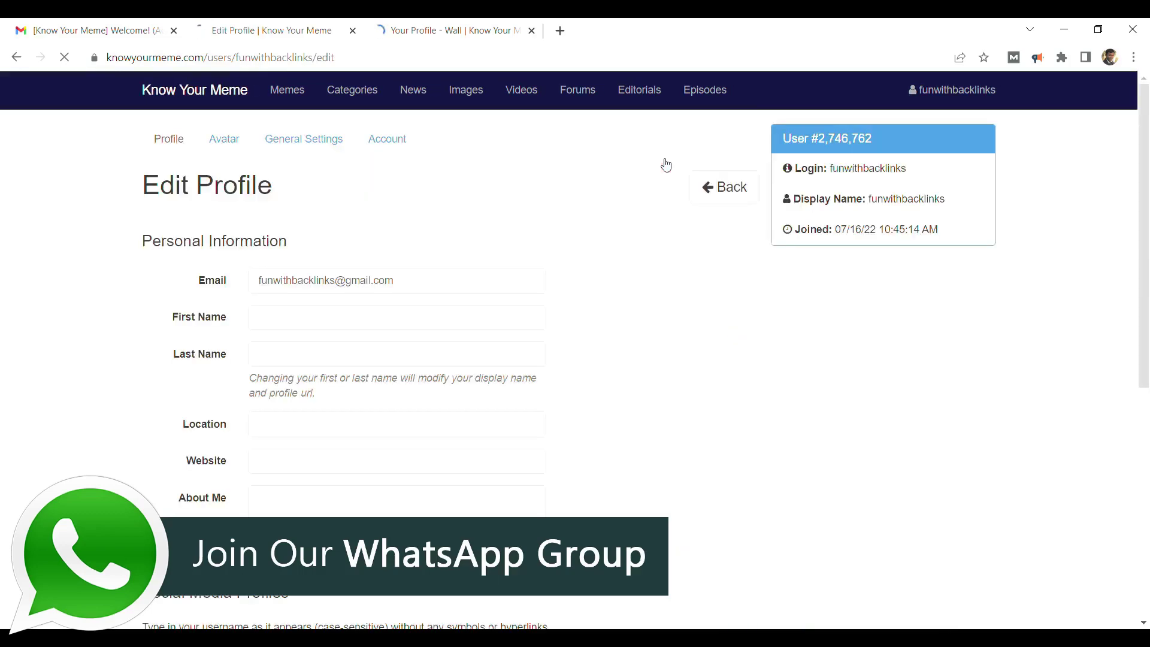
pyautogui.scroll(-1, 659, 198)
pyautogui.scroll(-1, 647, 269)
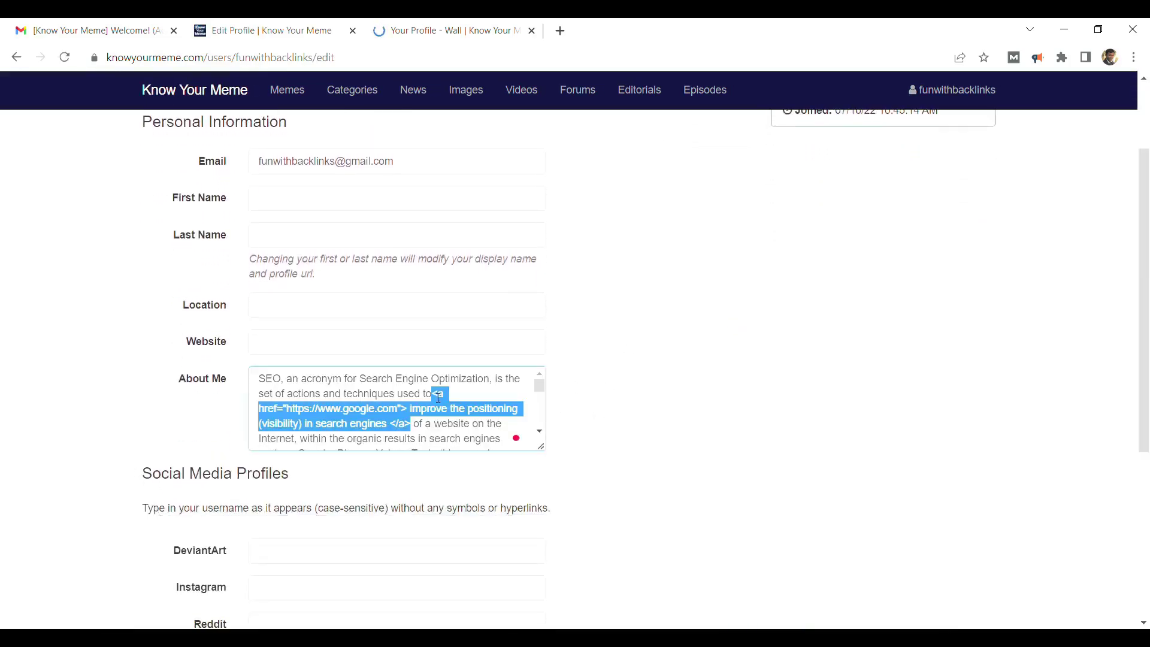
pyautogui.click(398, 342)
pyautogui.write('https://www.google.com')
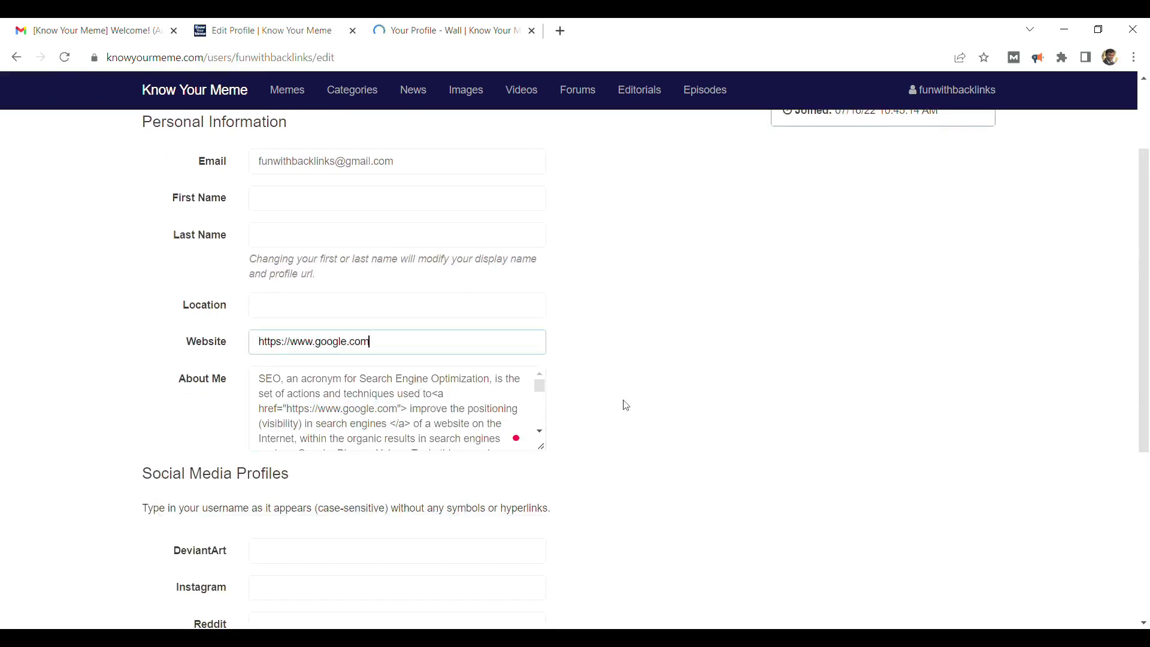
pyautogui.moveTo(1144, 323); pyautogui.dragTo(1147, 488)
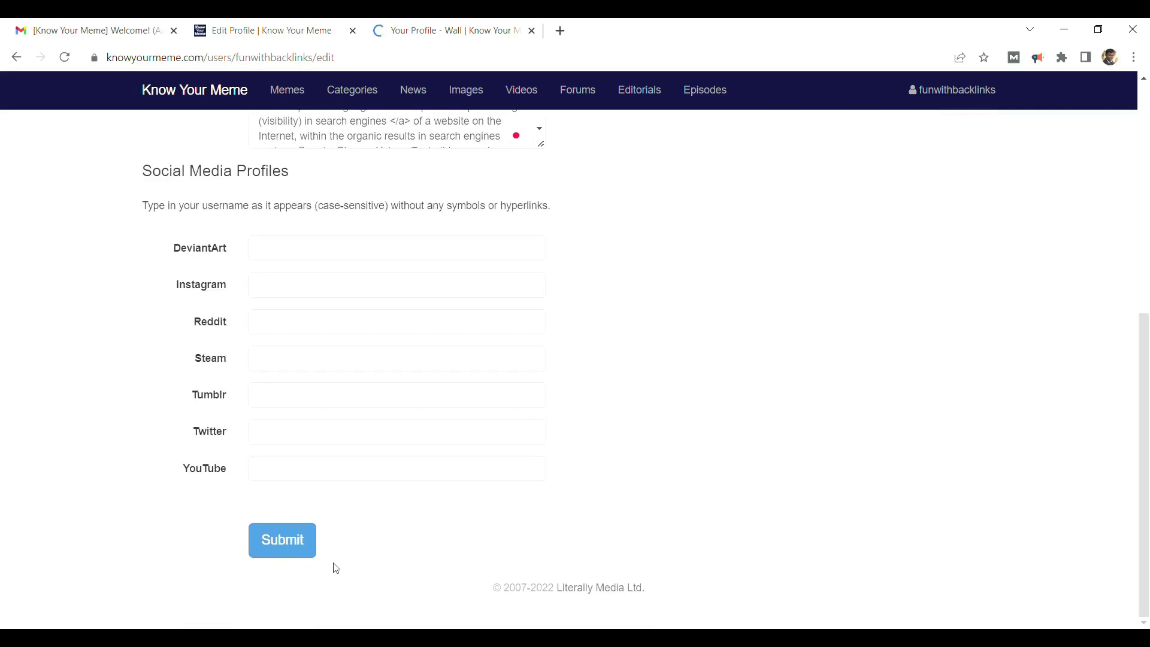
pyautogui.click(284, 542)
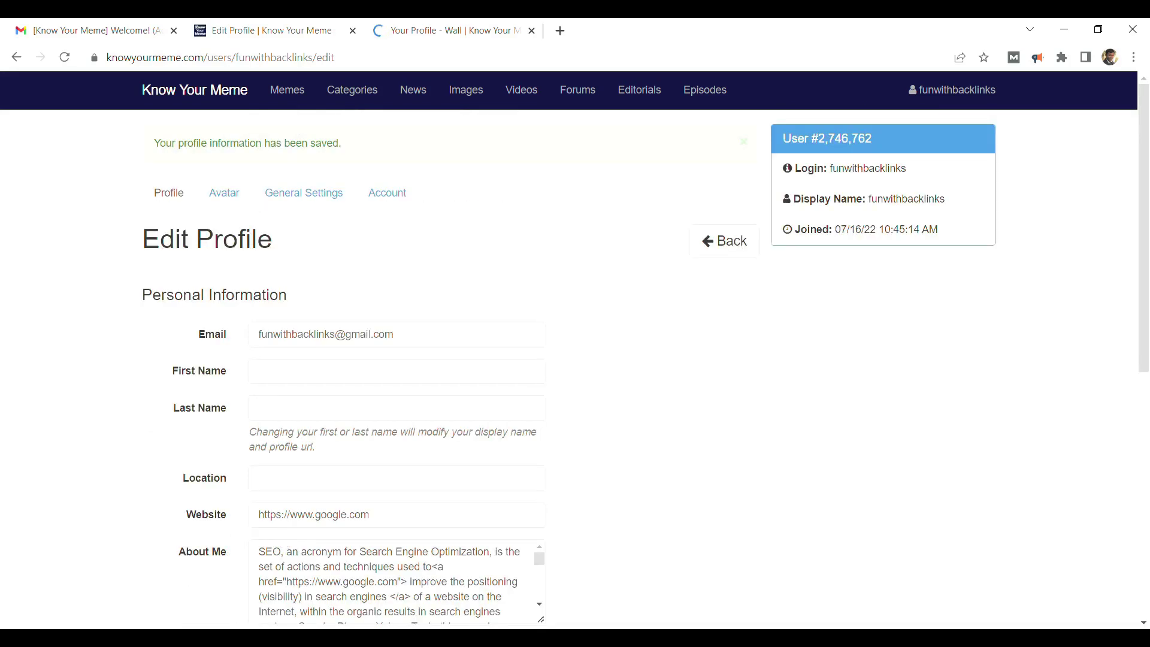
pyautogui.moveTo(952, 90)
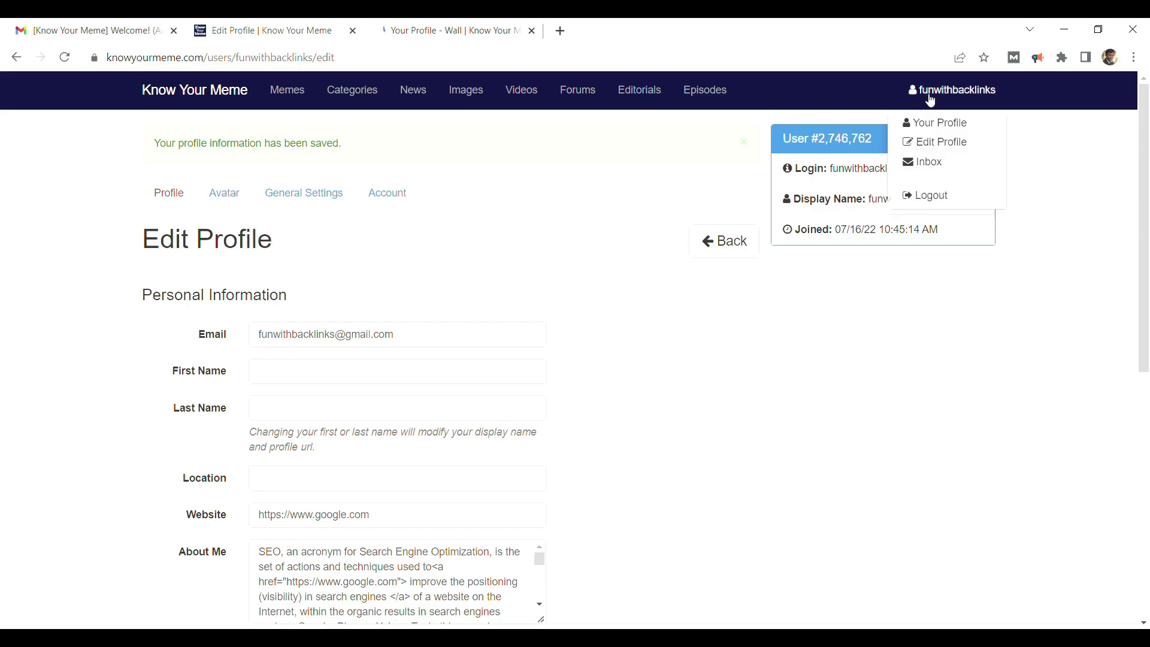
pyautogui.click(940, 124)
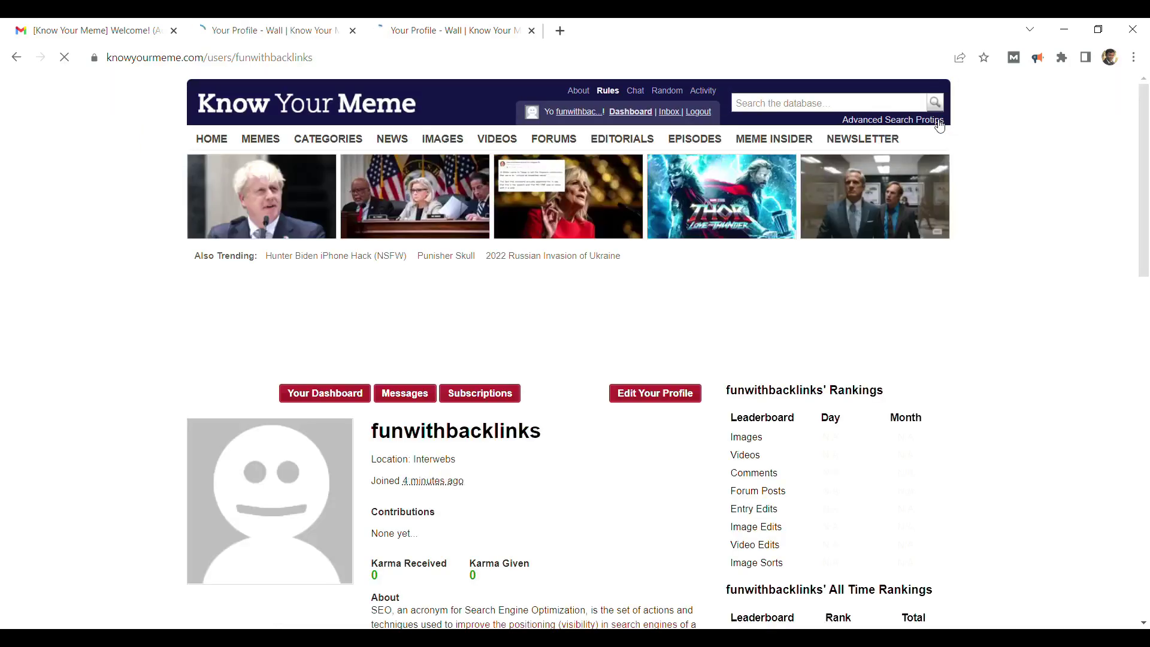
# Scroll to the profile's About section to confirm the linked bio, then go to patreon.com.
pyautogui.scroll(-2, 785, 461)
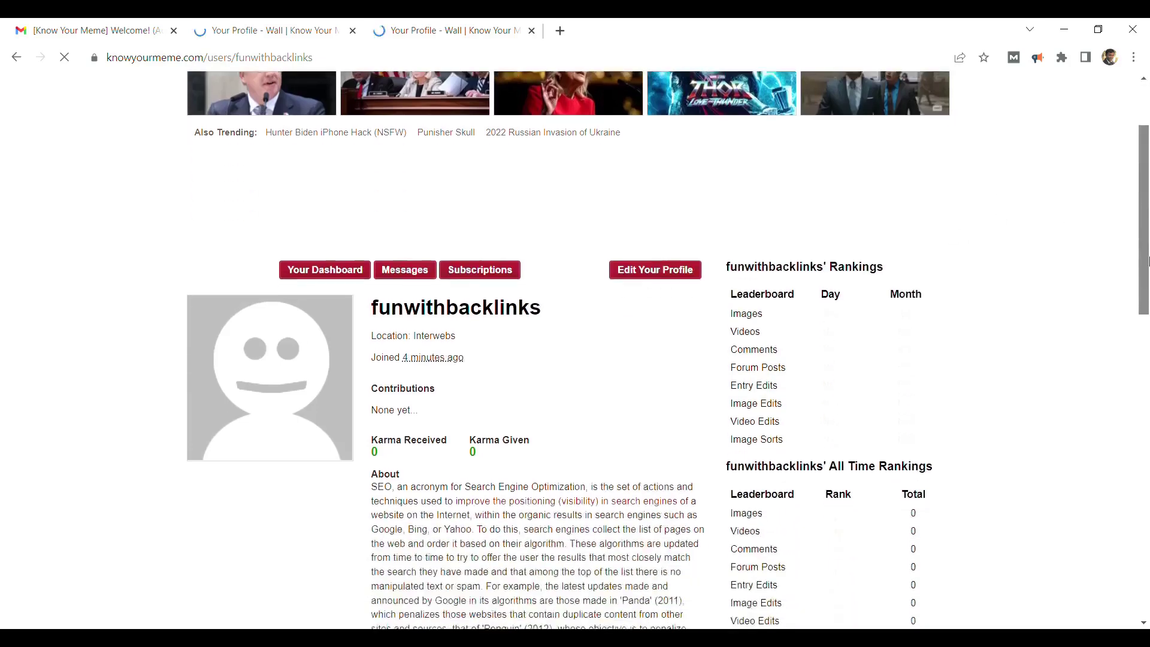
pyautogui.scroll(-2, 785, 461)
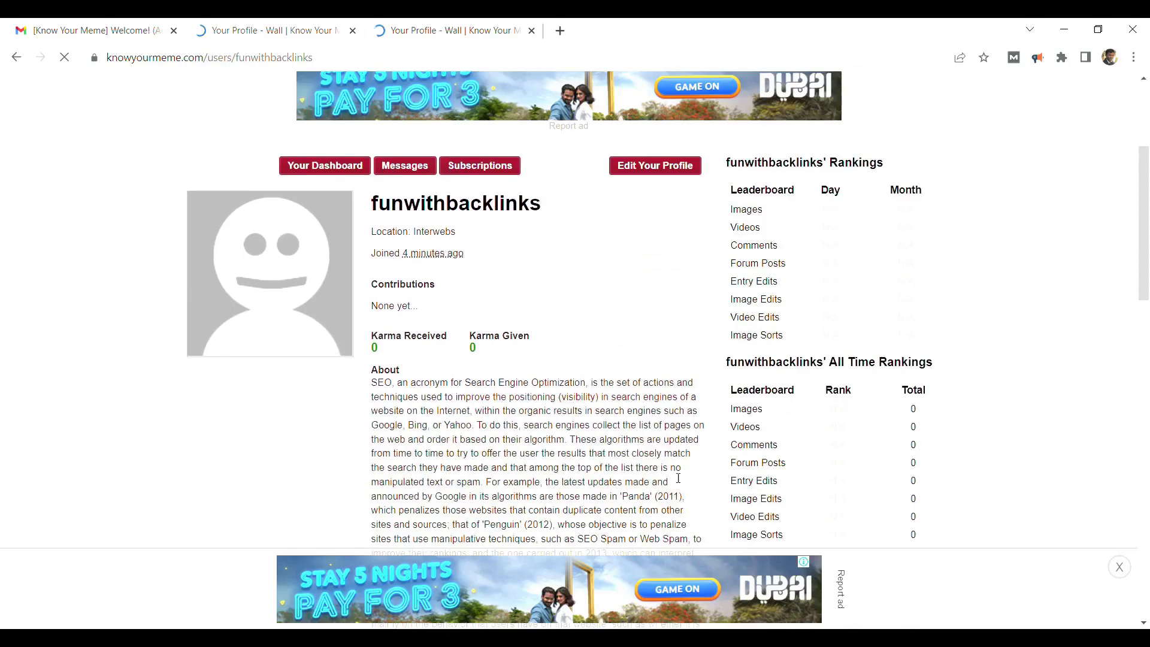
pyautogui.click(547, 57)
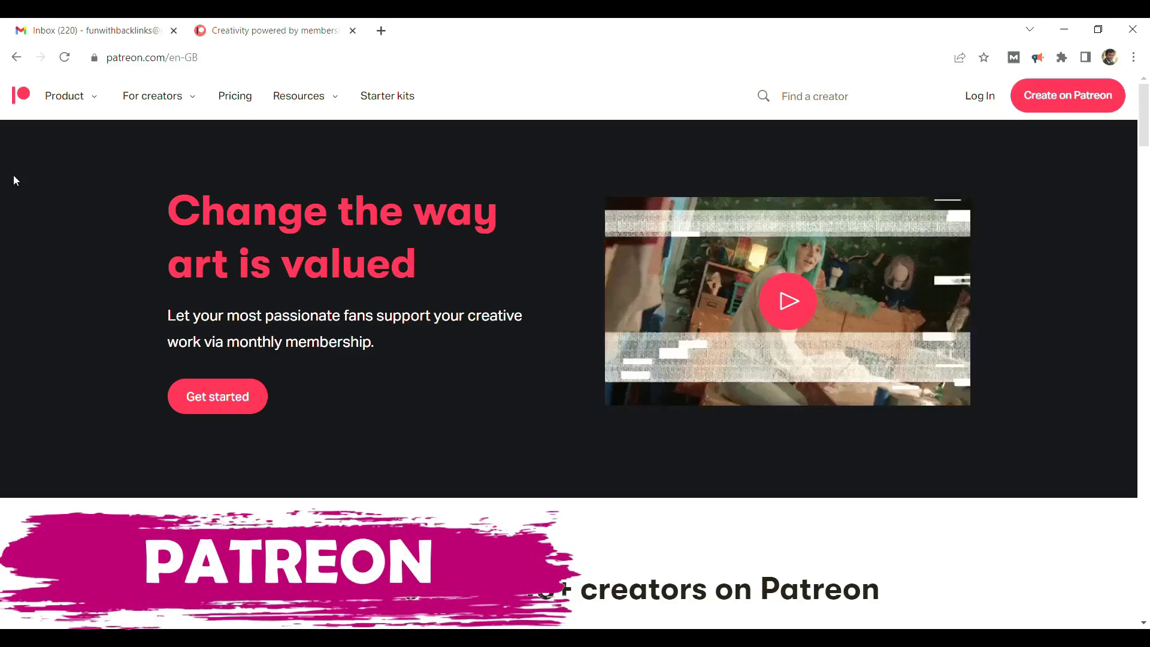
# Start a Patreon creator account and submit the sign-up form.
pyautogui.click(1076, 87)
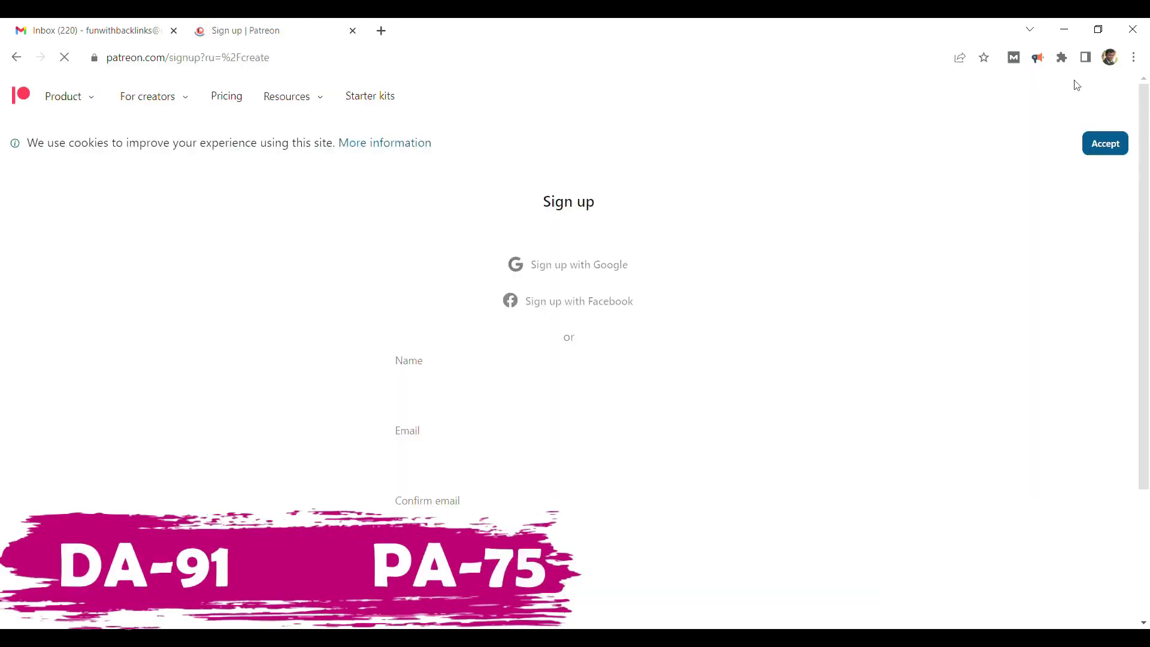
pyautogui.scroll(-2, 601, 282)
pyautogui.click(602, 283)
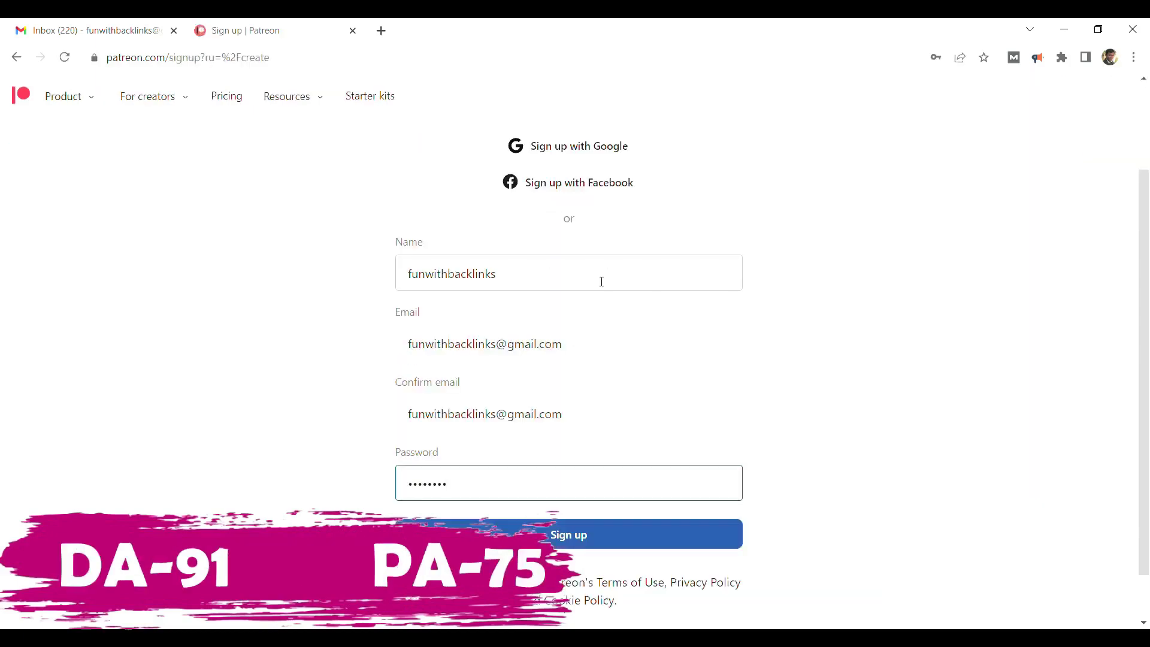
pyautogui.click(569, 533)
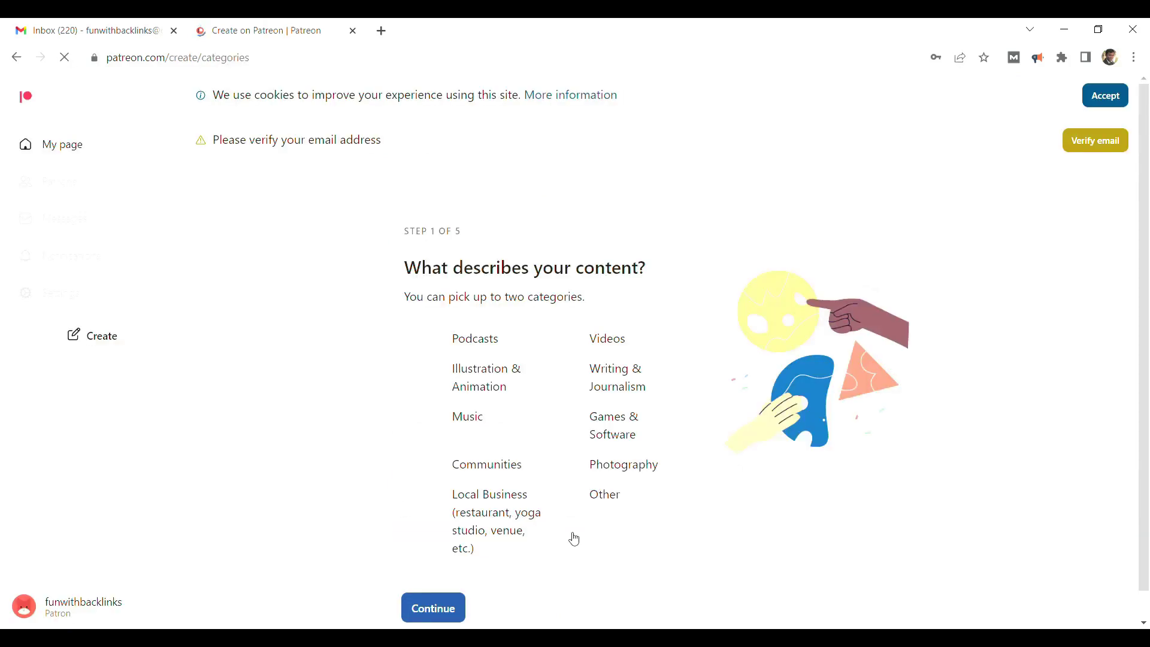
# Choose Communities and Other, no 18+ content, US Dollars and no merch, skipping socials.
pyautogui.click(574, 539)
pyautogui.click(432, 468)
pyautogui.click(436, 610)
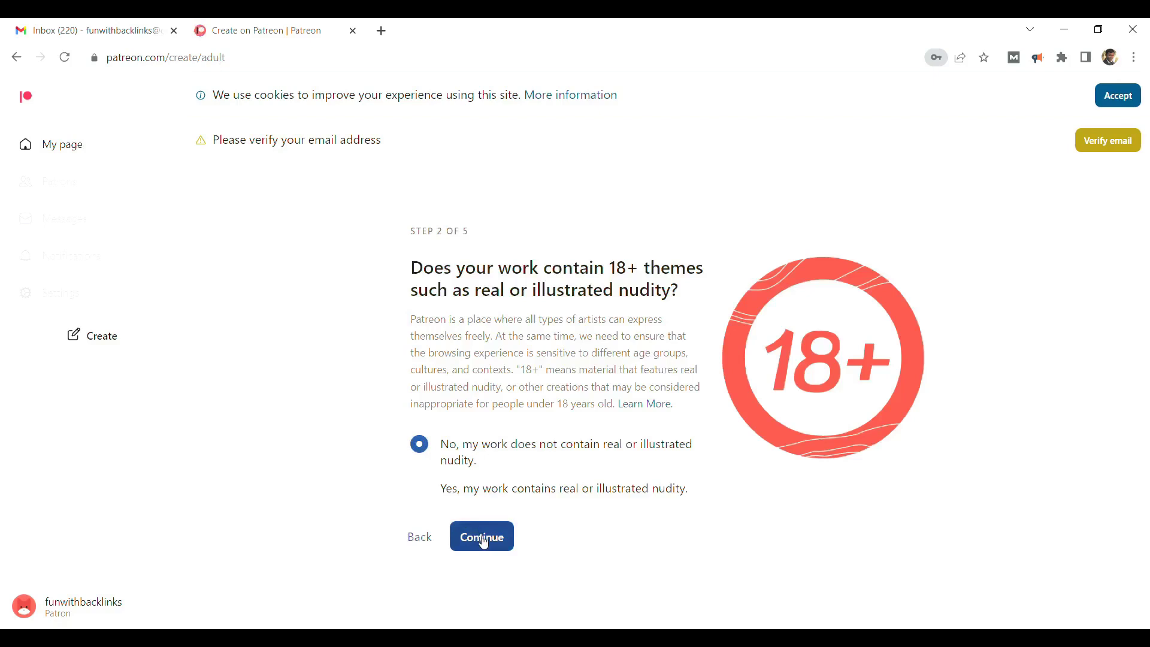
pyautogui.click(484, 543)
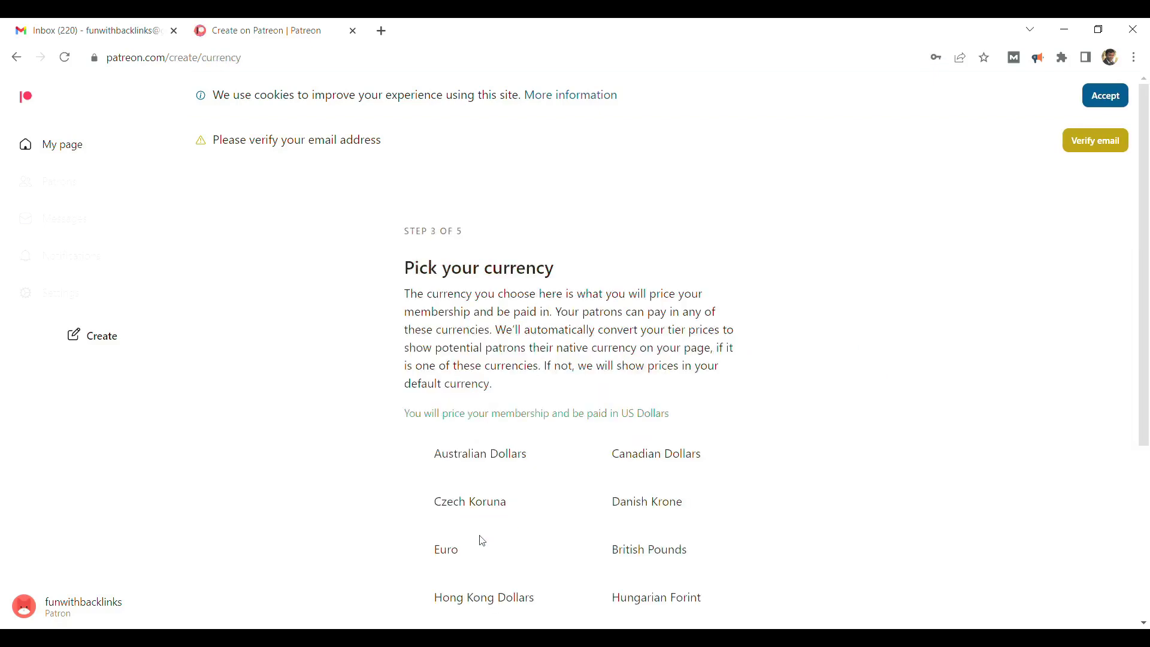
pyautogui.scroll(-3, 1100, 457)
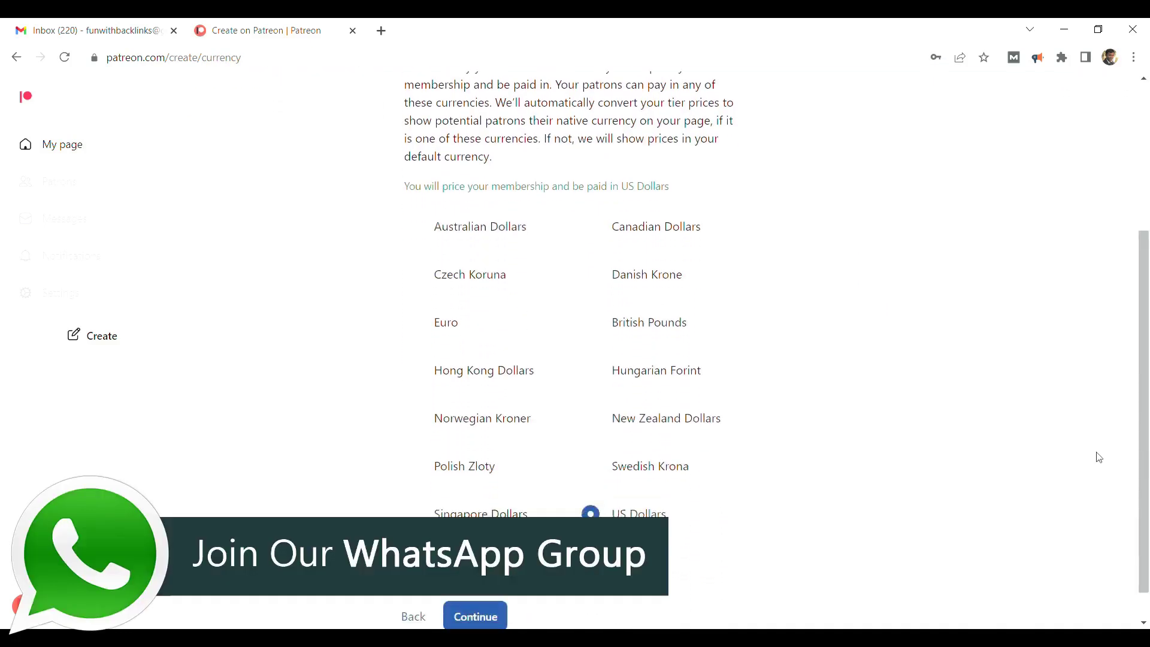
pyautogui.click(476, 617)
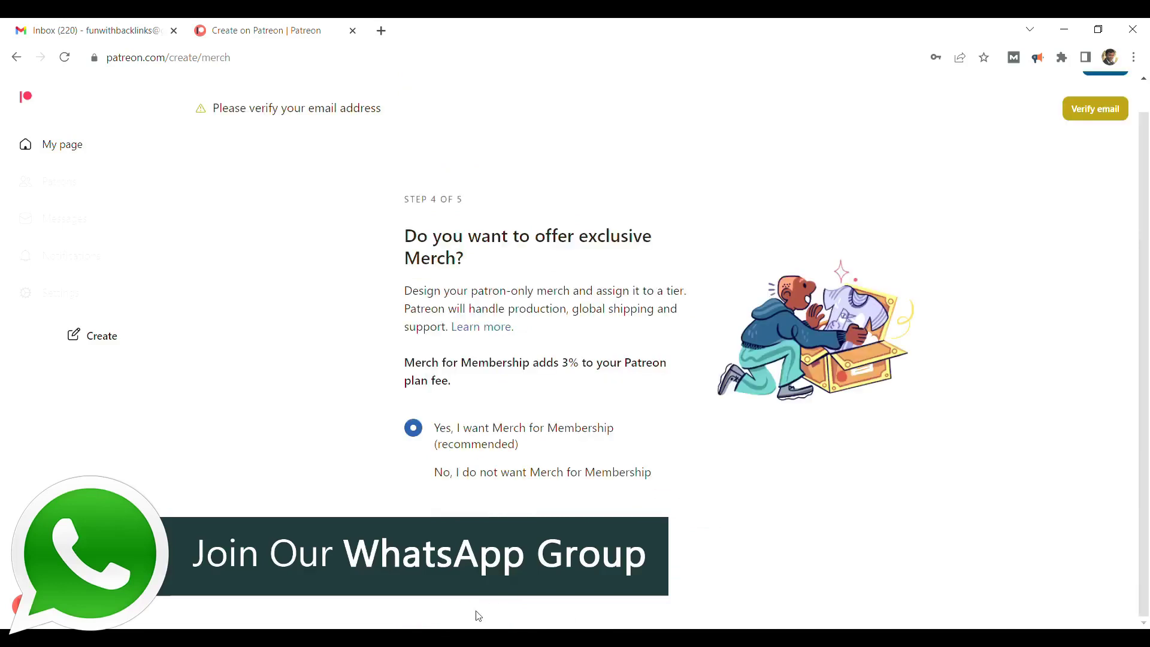
pyautogui.click(413, 473)
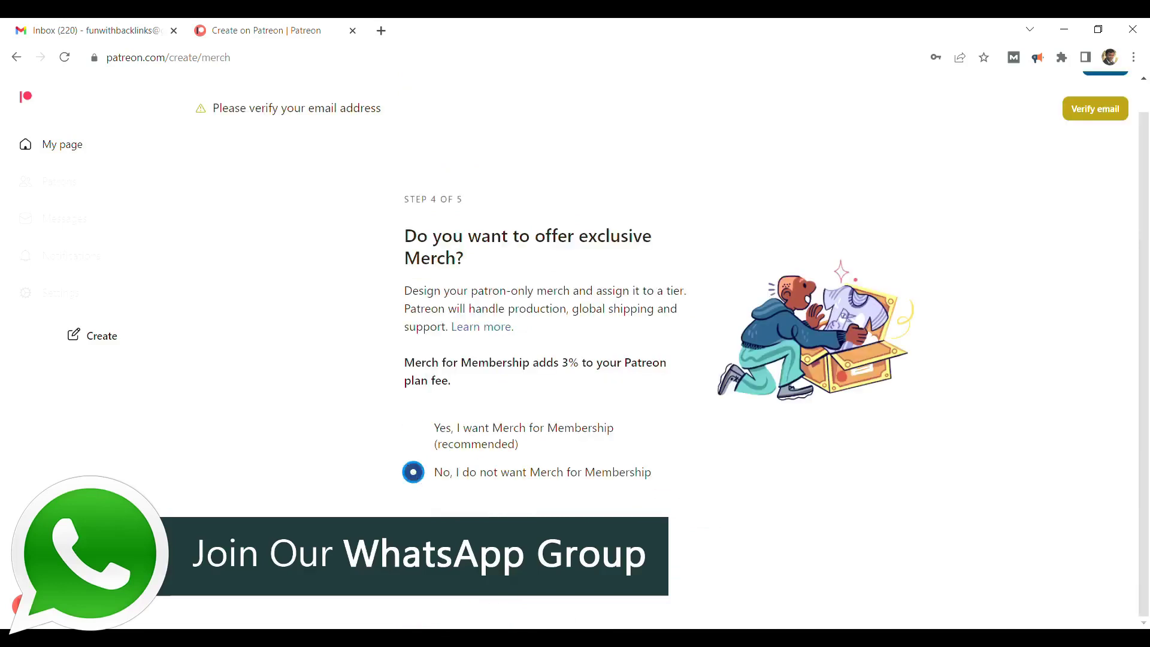
pyautogui.click(476, 557)
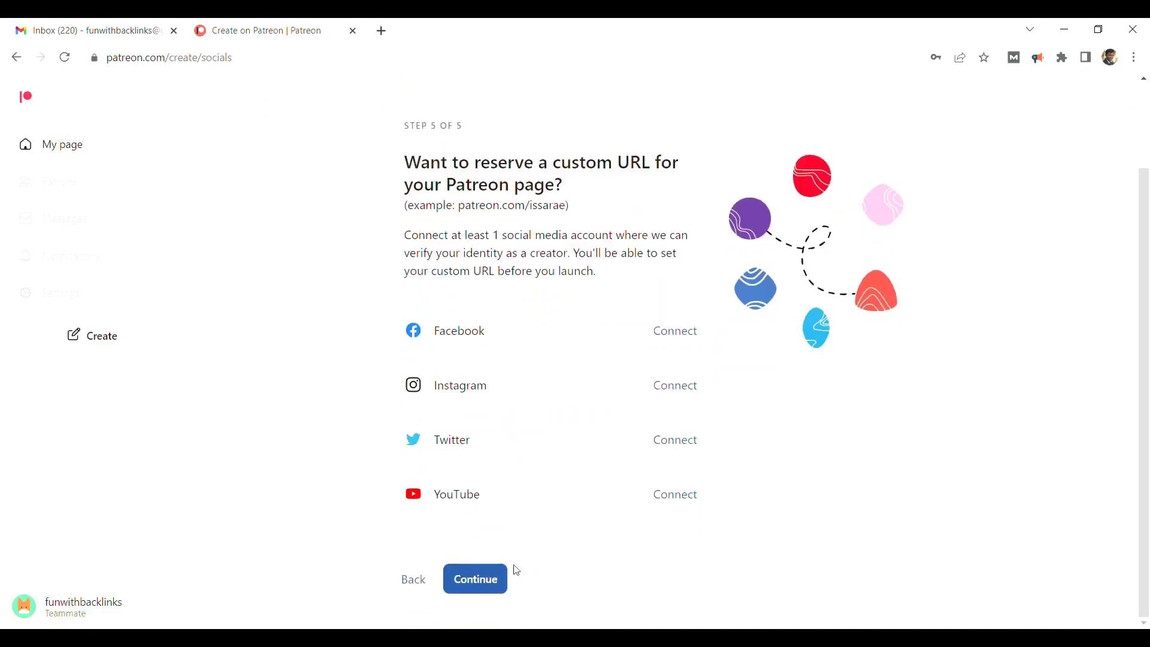
pyautogui.click(478, 580)
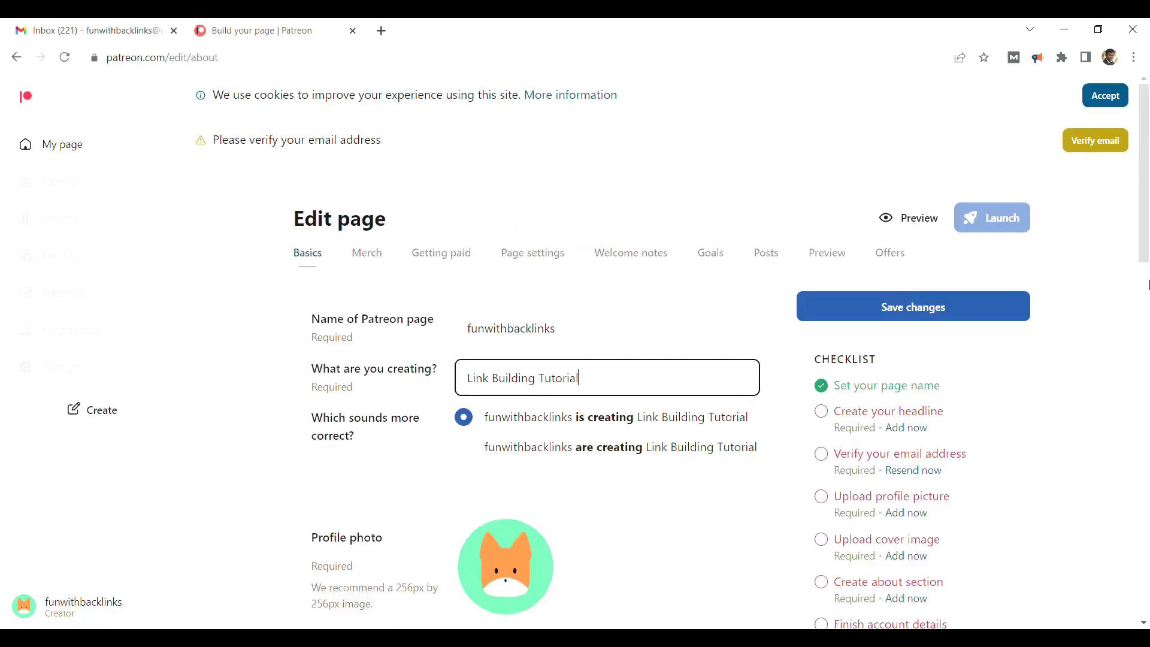
# Paste the prepared SEO text into the Patreon About description.
pyautogui.scroll(-2, 1149, 273)
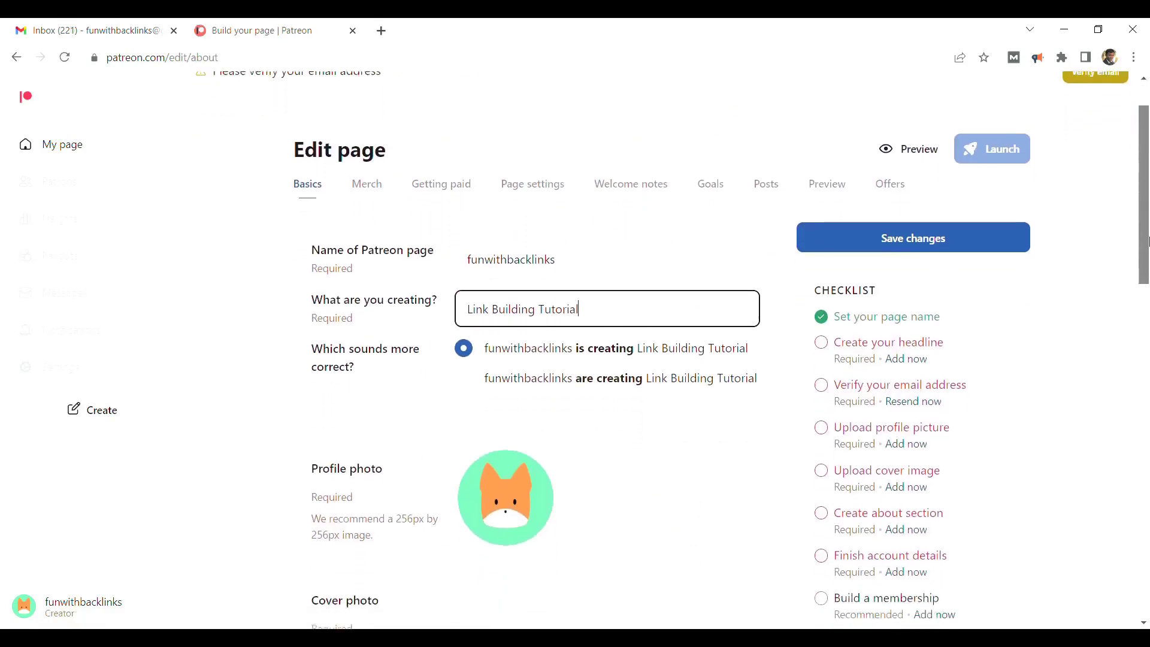
pyautogui.moveTo(1148, 261); pyautogui.dragTo(1148, 364)
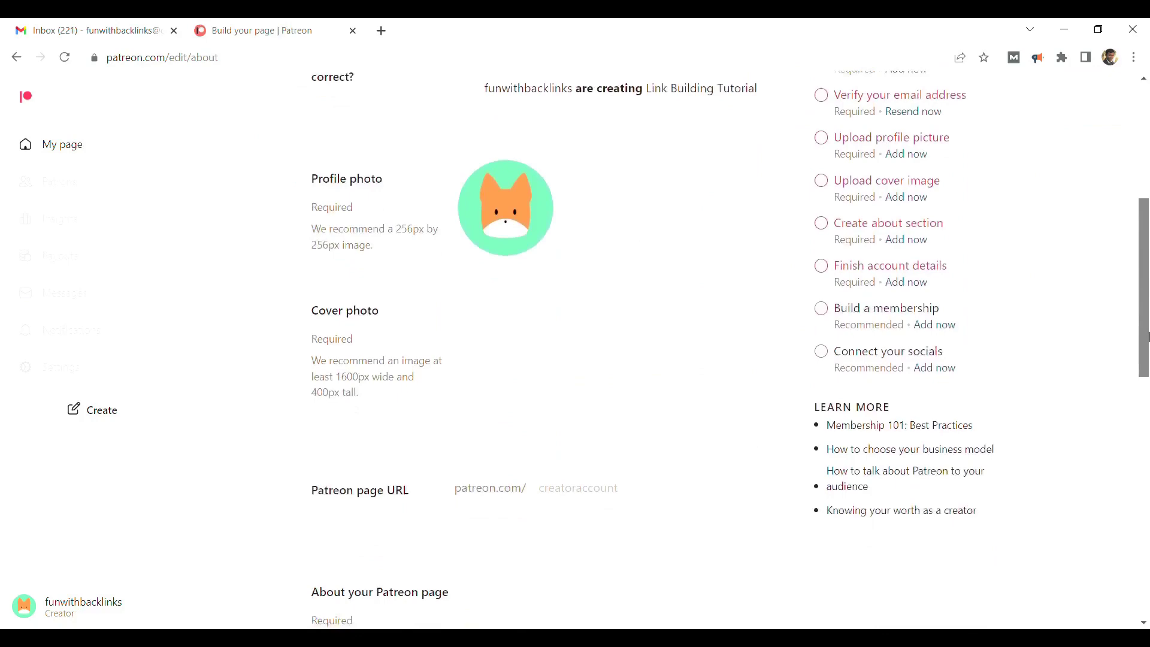
pyautogui.moveTo(1149, 364); pyautogui.dragTo(1148, 423)
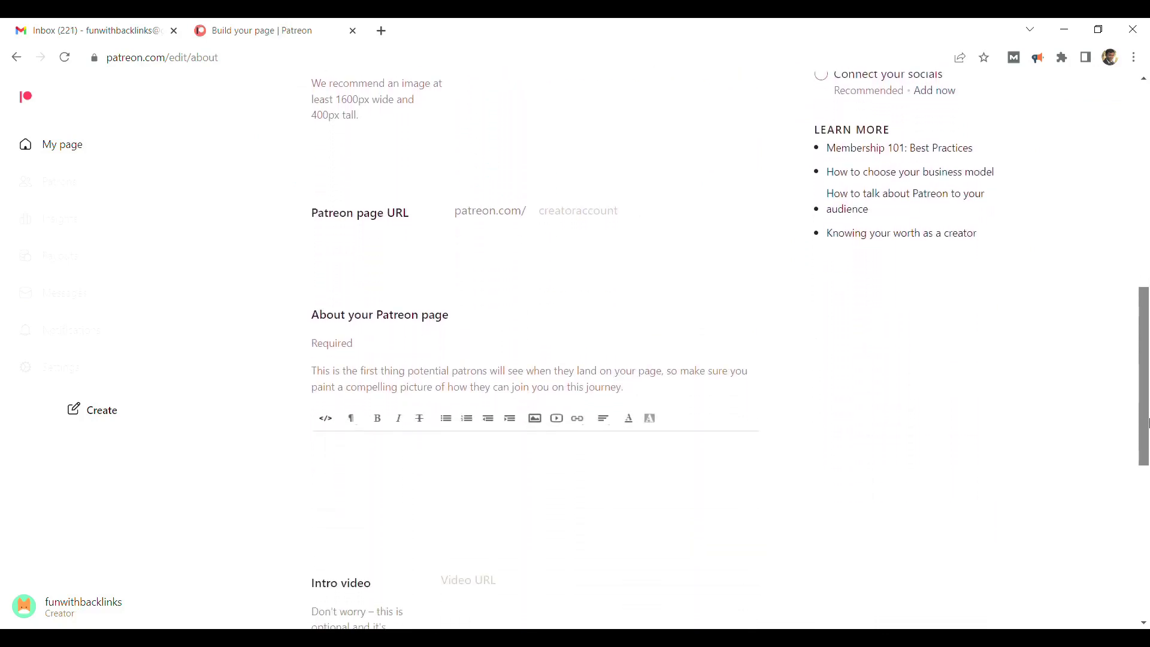
pyautogui.write('funwithbacklinks')
pyautogui.click(589, 468)
pyautogui.hotkey('ctrl', 'v')
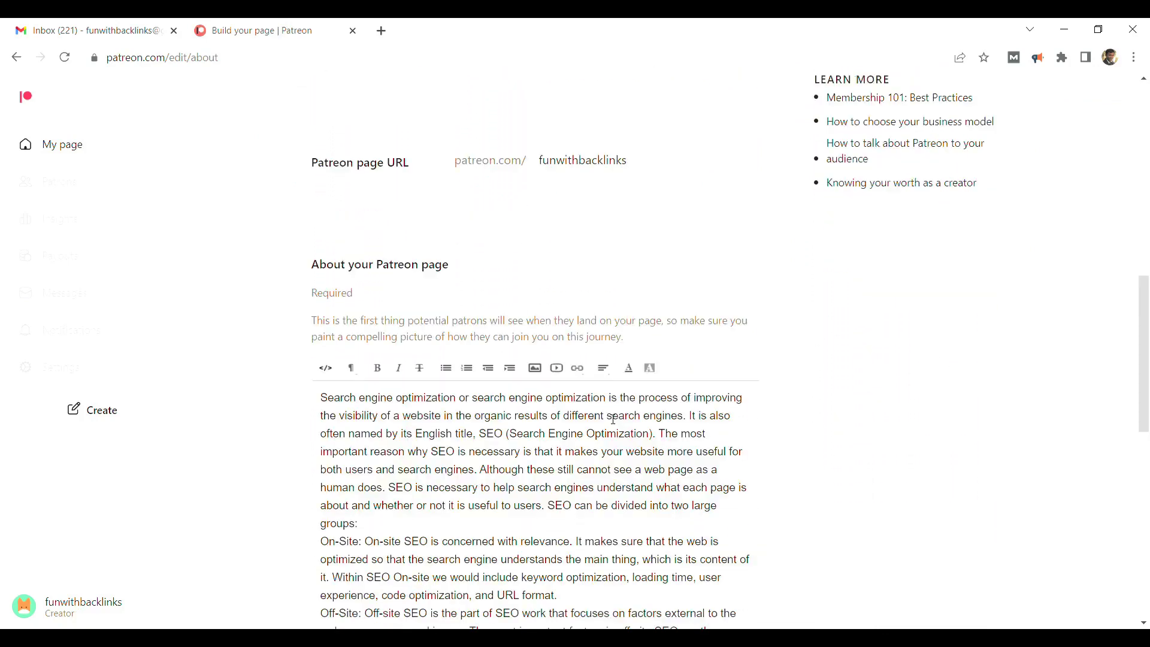
pyautogui.moveTo(565, 452); pyautogui.dragTo(475, 470)
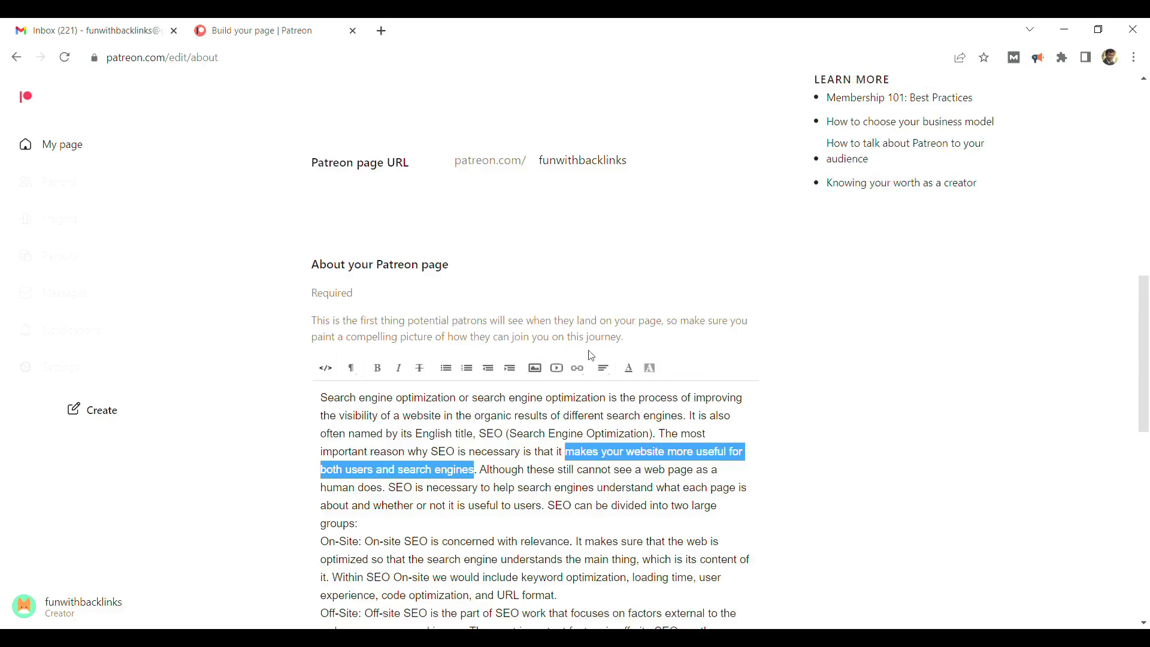
pyautogui.click(578, 370)
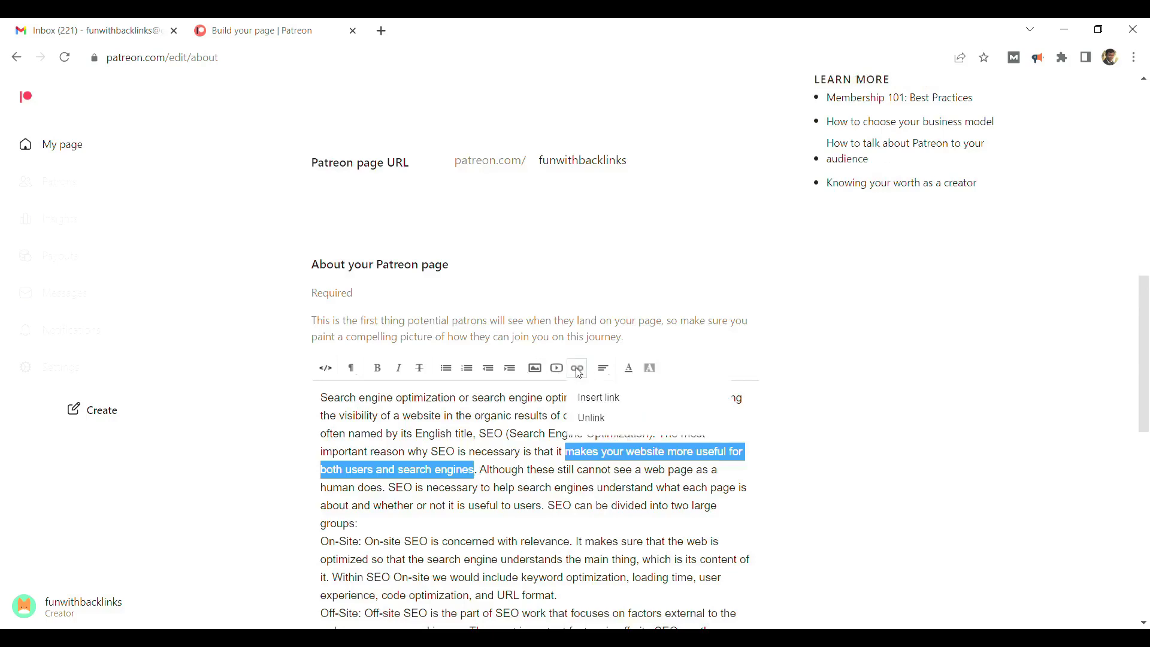
pyautogui.click(610, 400)
pyautogui.write('https://www.google.com')
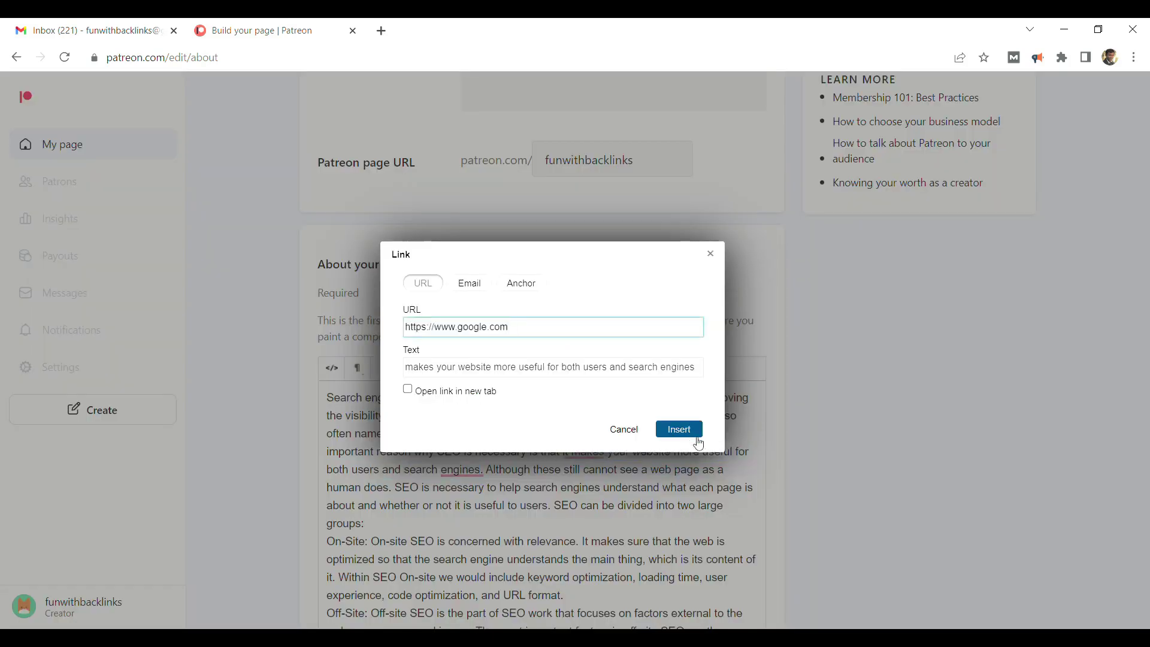
pyautogui.click(686, 430)
pyautogui.moveTo(1147, 354); pyautogui.dragTo(1147, 205)
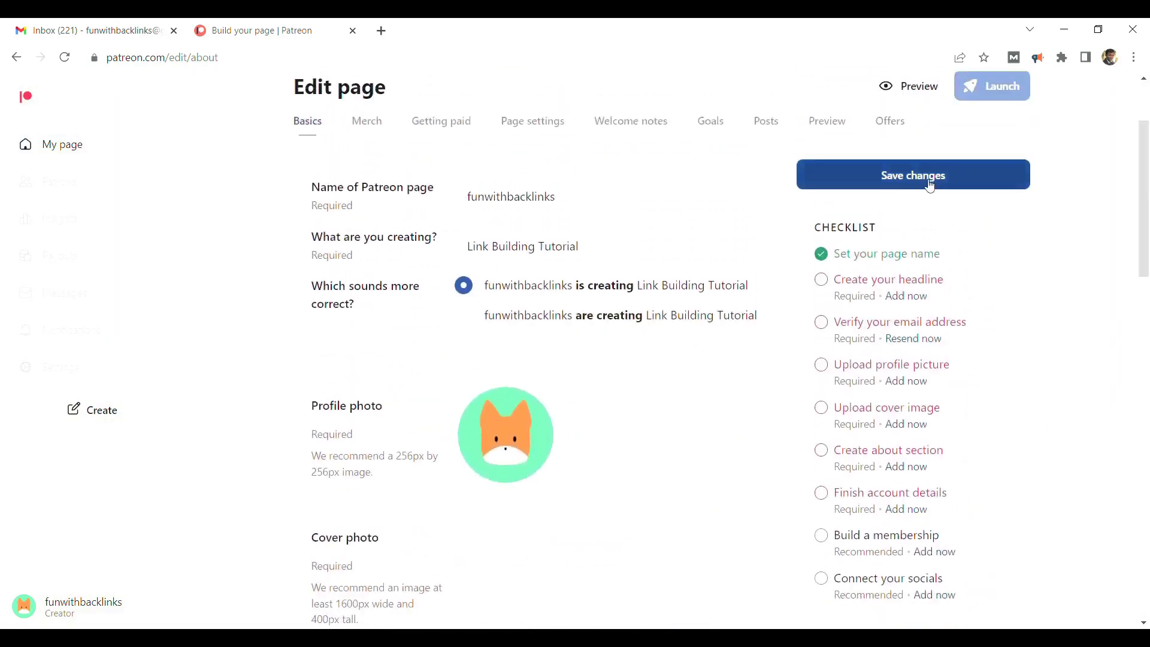
# Save the About changes and the creator account details.
pyautogui.click(927, 179)
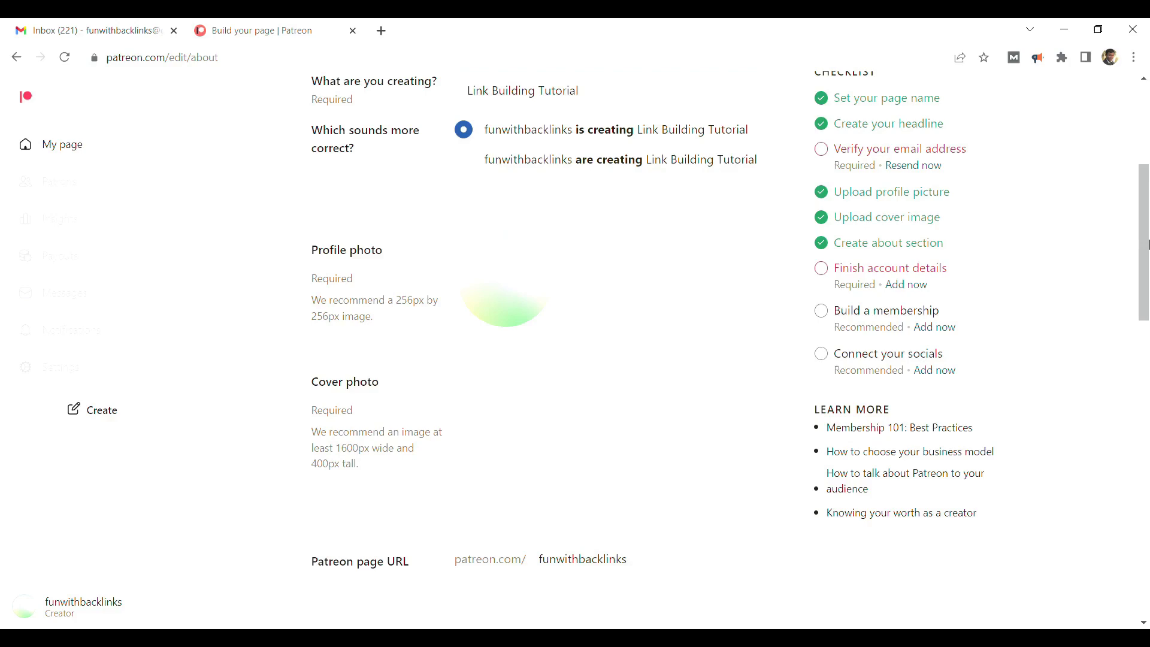
pyautogui.click(909, 573)
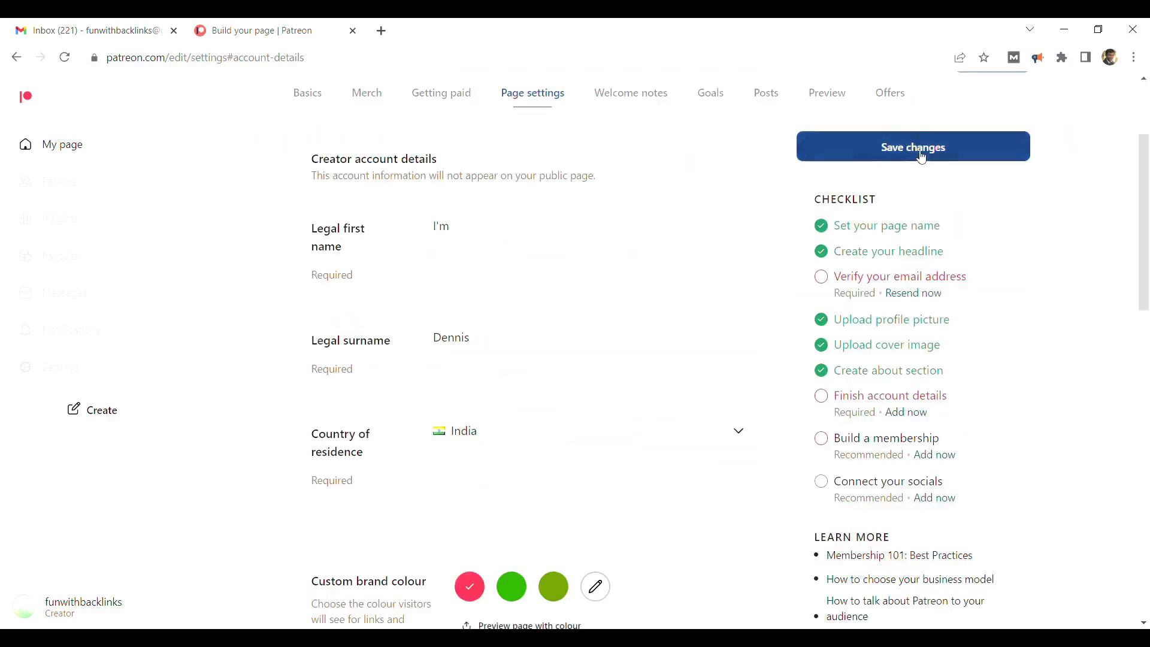
pyautogui.click(916, 159)
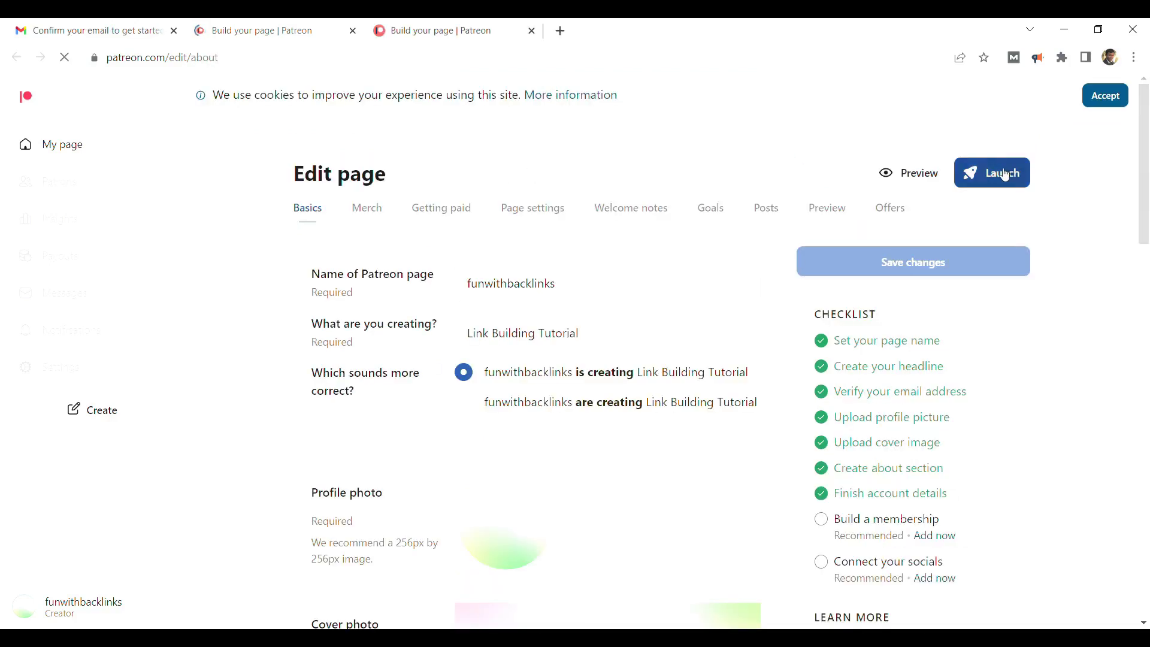
# Launch the Patreon page and view it as the public sees it.
pyautogui.click(1006, 174)
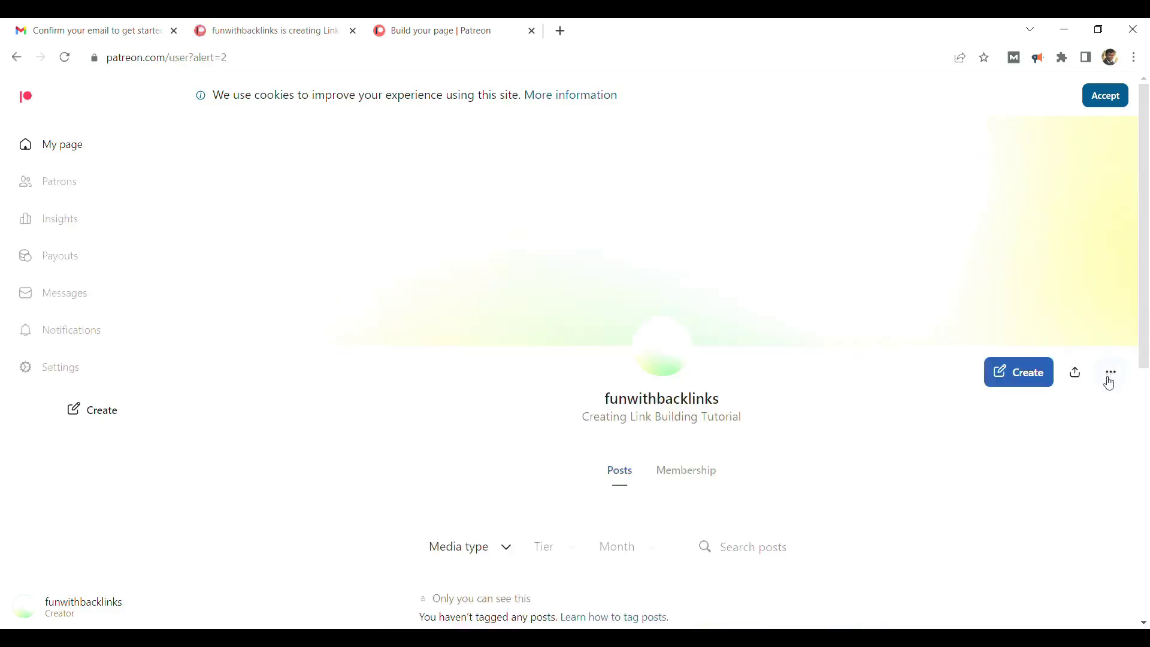
pyautogui.click(1109, 383)
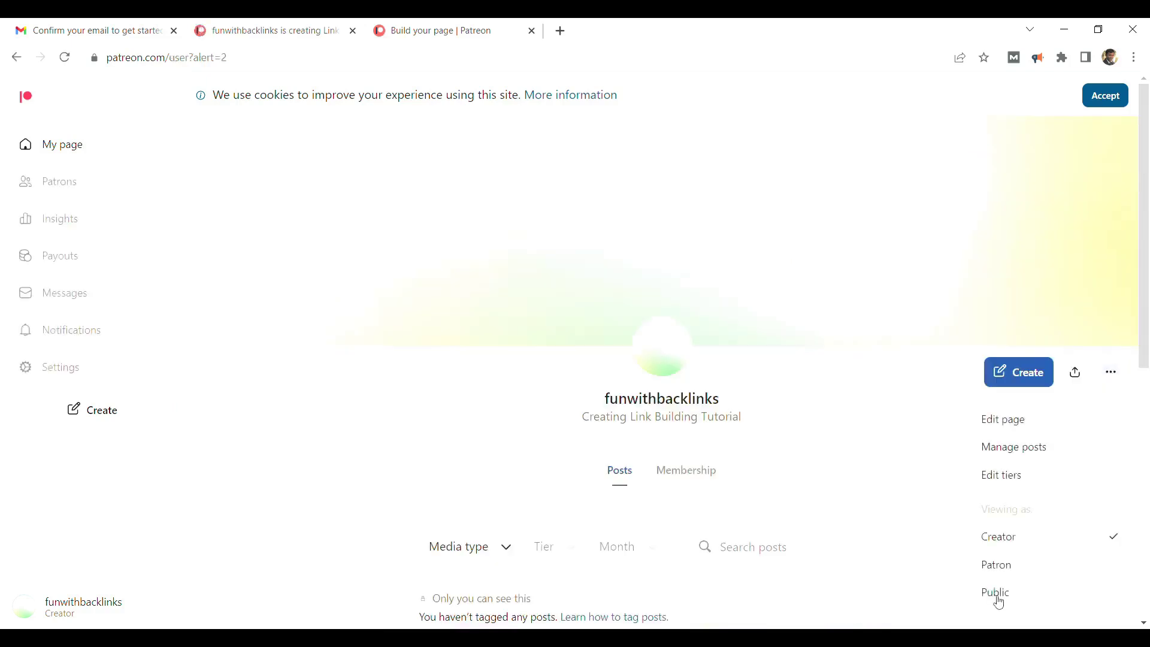
pyautogui.click(997, 594)
pyautogui.moveTo(1145, 188)
pyautogui.mouseDown()
pyautogui.moveTo(1147, 514)
pyautogui.moveTo(1148, 421)
pyautogui.mouseUp()
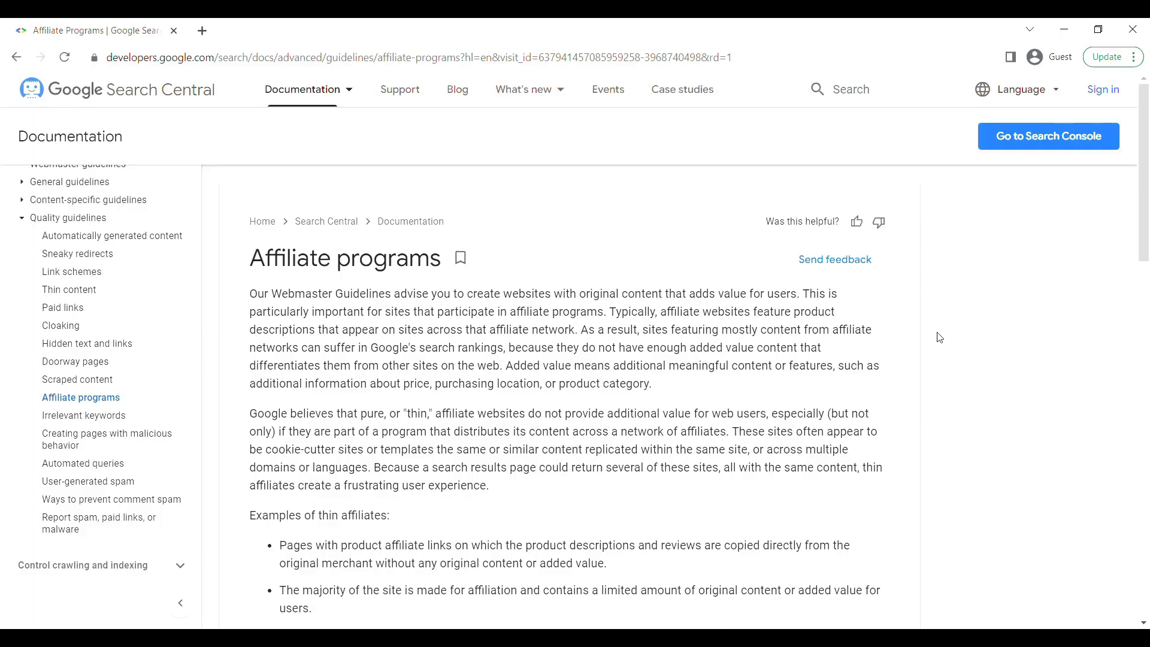
# Highlight the sentences on original content and affiliate sites losing rankings.
pyautogui.moveTo(250, 293); pyautogui.dragTo(804, 293)
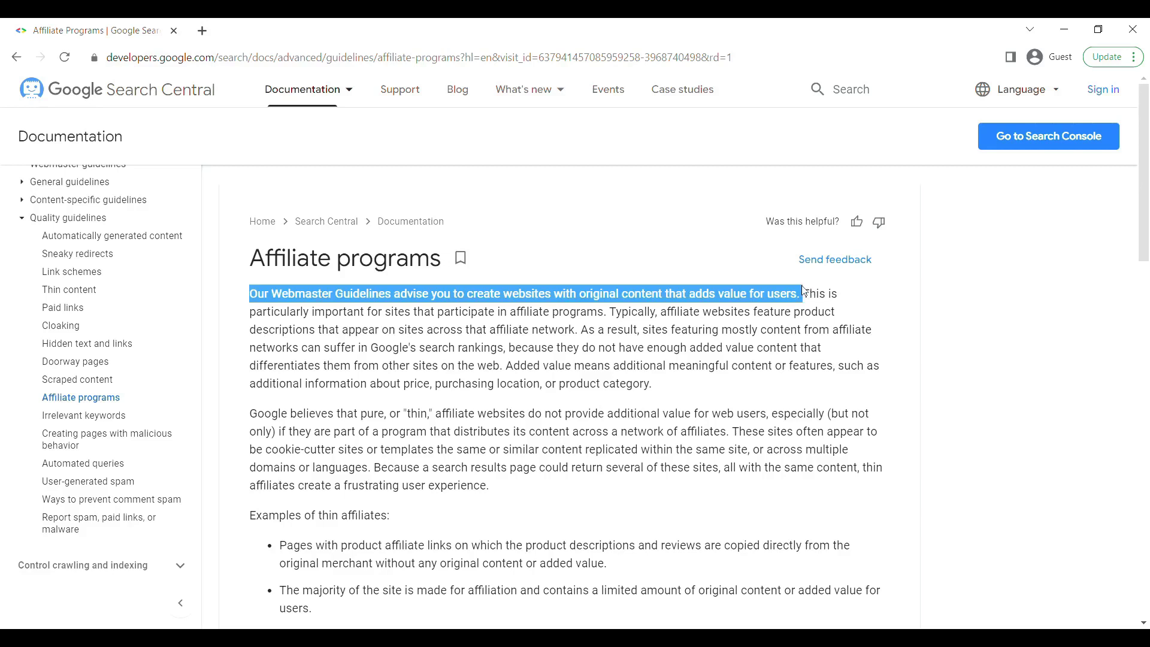
pyautogui.moveTo(582, 329); pyautogui.dragTo(502, 365)
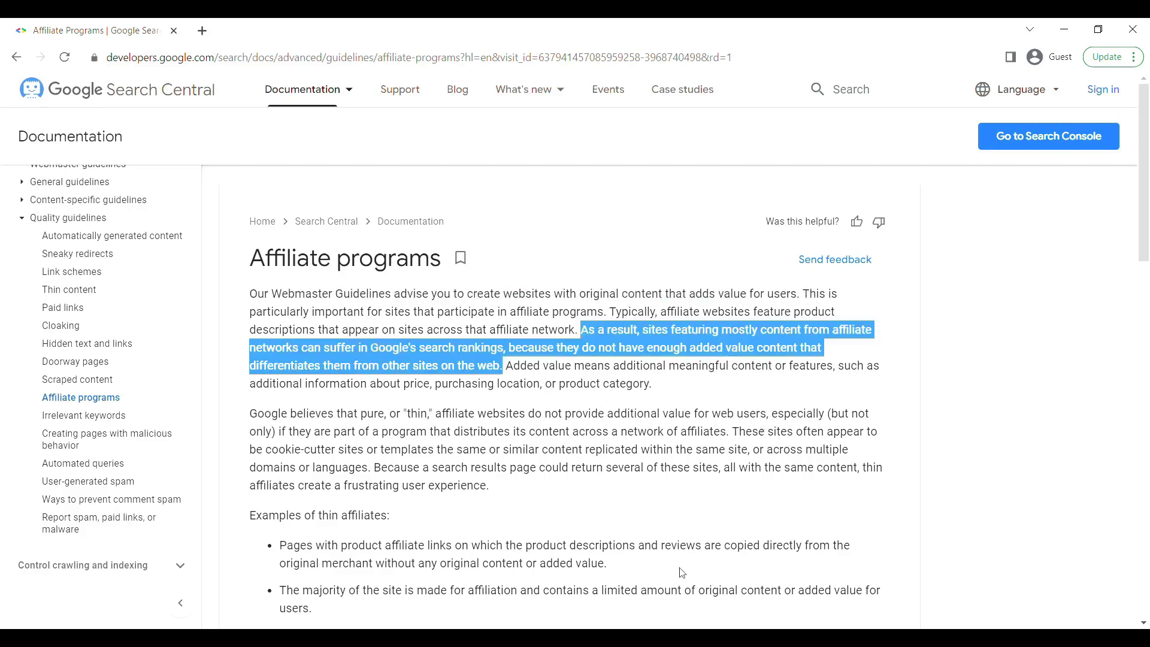
pyautogui.click(654, 392)
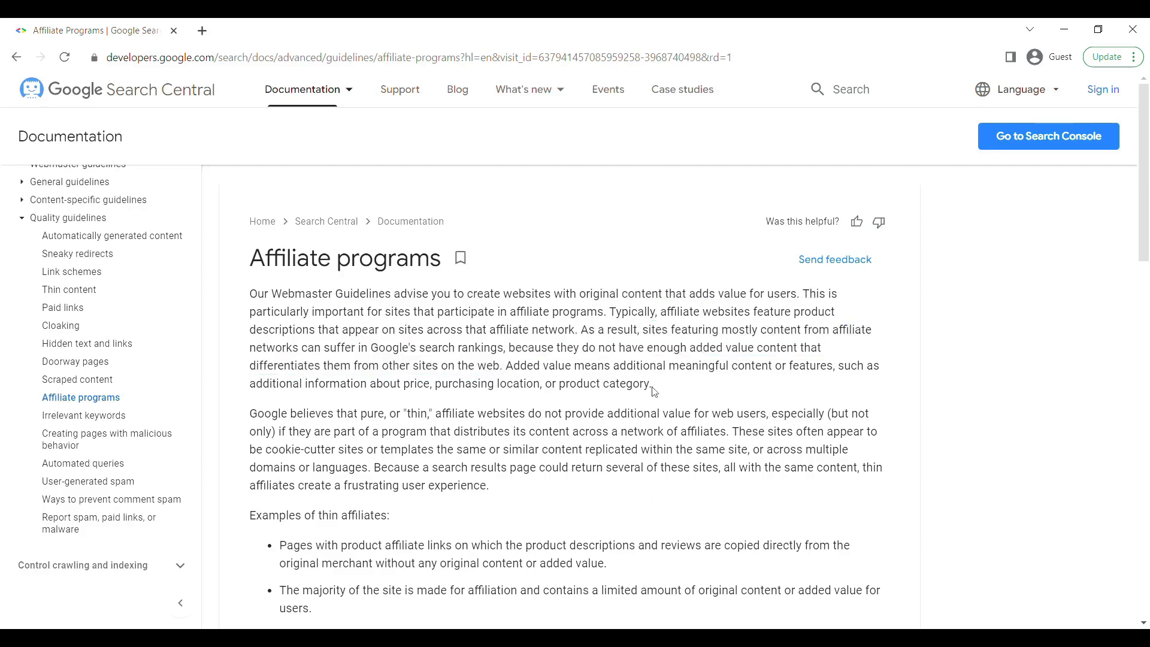
pyautogui.moveTo(1144, 217); pyautogui.dragTo(1134, 320)
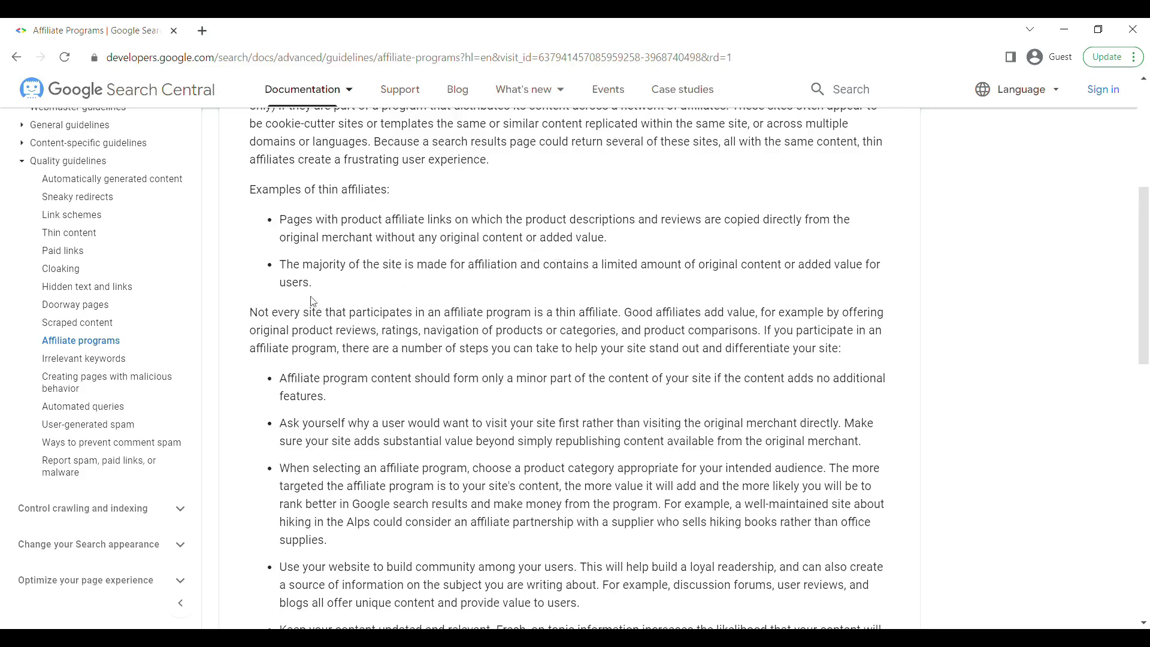
# Highlight the thin-affiliate examples and the sentence on how good affiliates add value.
pyautogui.moveTo(319, 281); pyautogui.dragTo(294, 215)
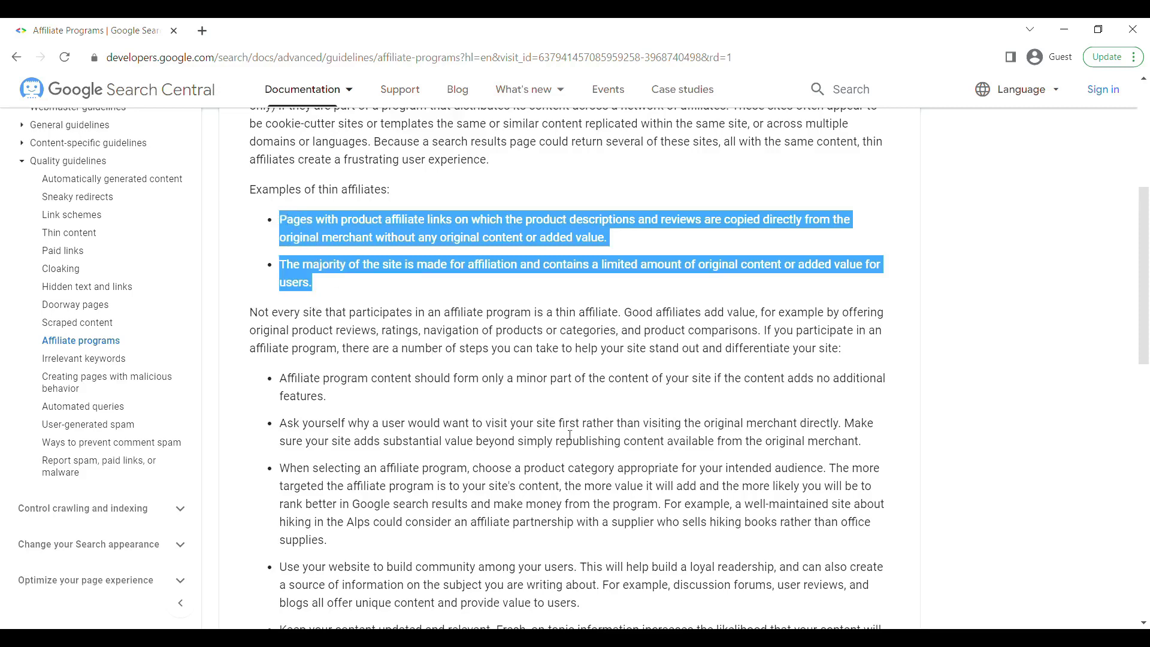
pyautogui.click(584, 410)
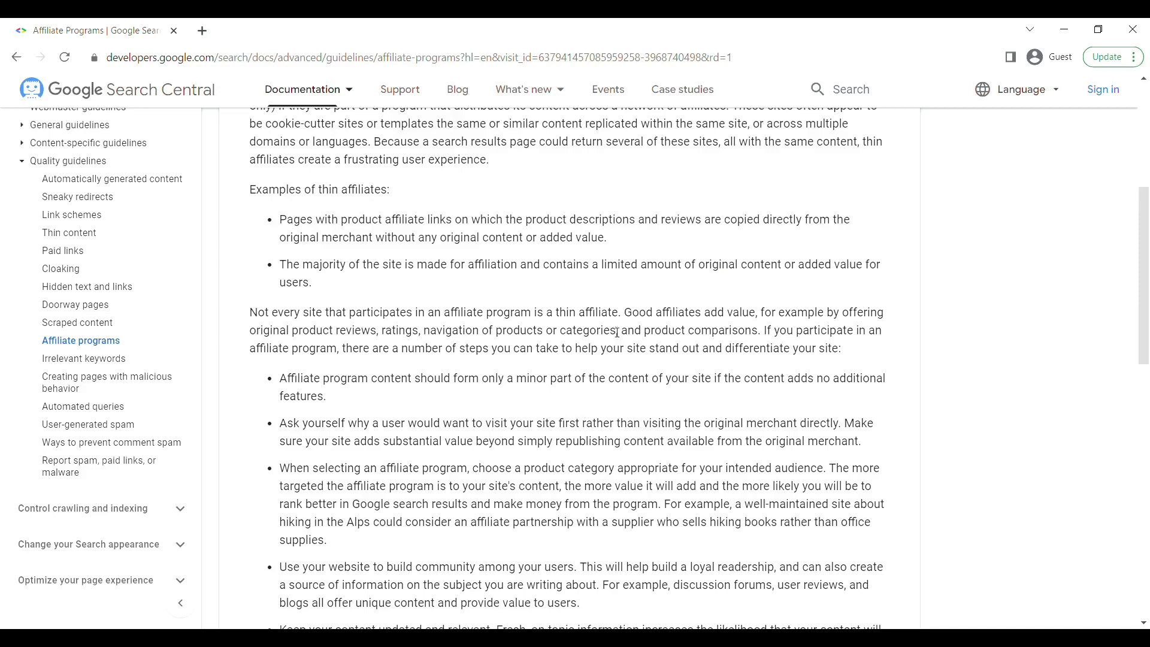
pyautogui.moveTo(625, 314); pyautogui.dragTo(771, 334)
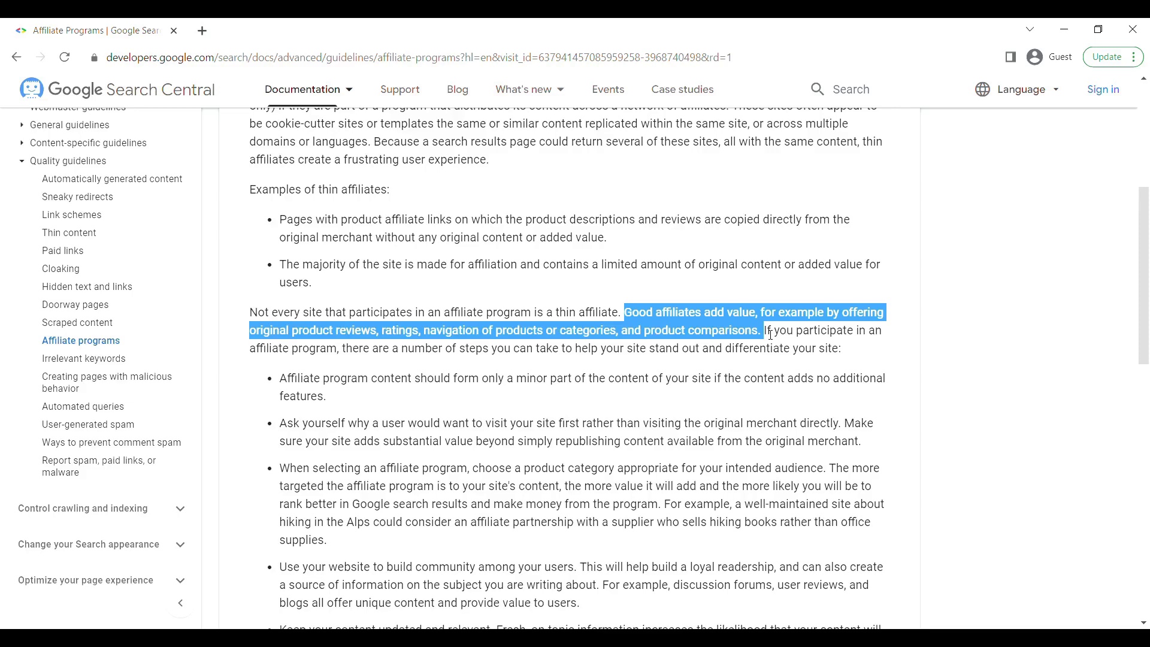
pyautogui.scroll(-5, 771, 335)
pyautogui.moveTo(844, 434); pyautogui.dragTo(247, 410)
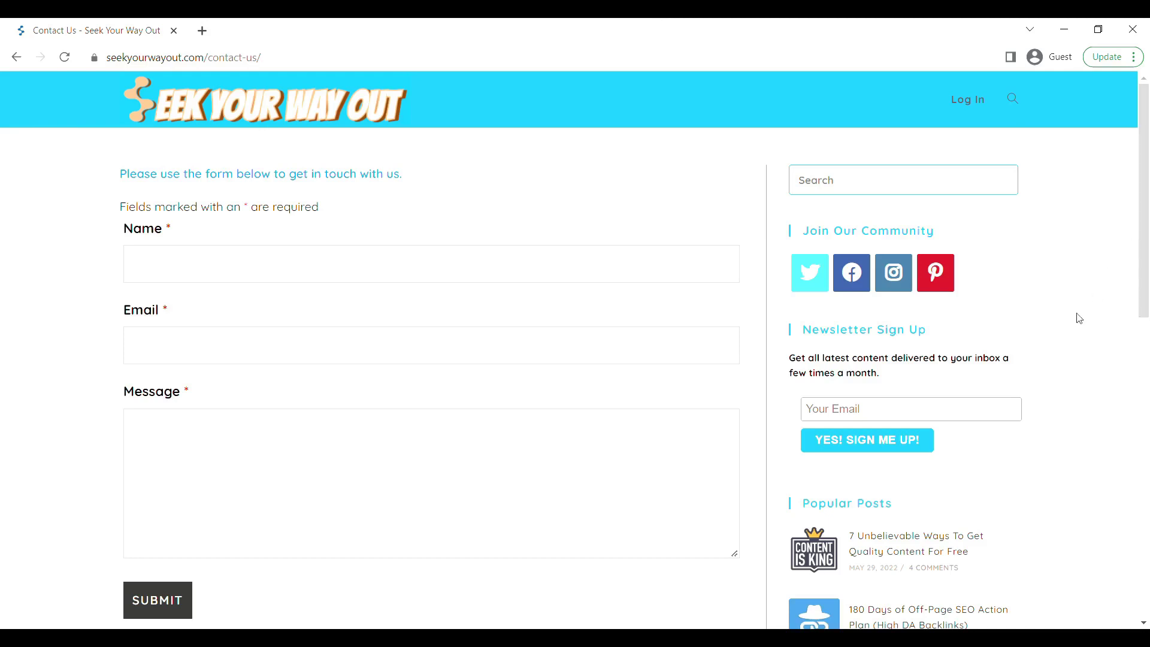
# Scroll through the Seek Your Way Out contact page.
pyautogui.moveTo(1149, 228); pyautogui.dragTo(1149, 357)
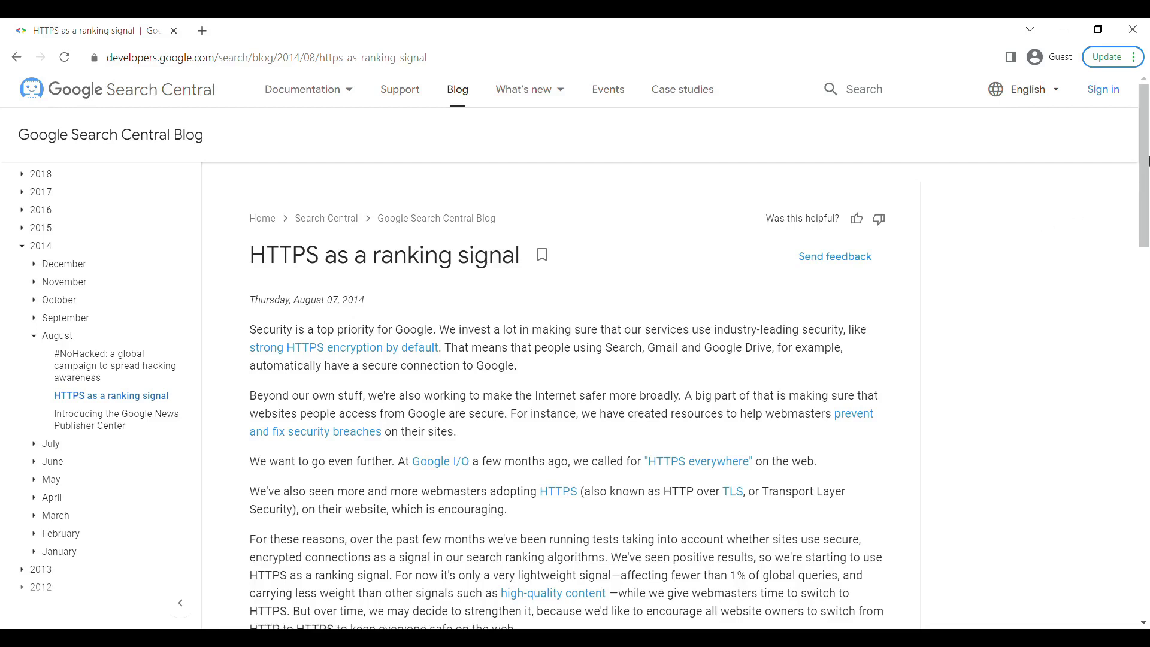
# Highlight the HTTPS post's positive-results sentence through to the paragraph's end.
pyautogui.moveTo(1149, 160); pyautogui.dragTo(1149, 194)
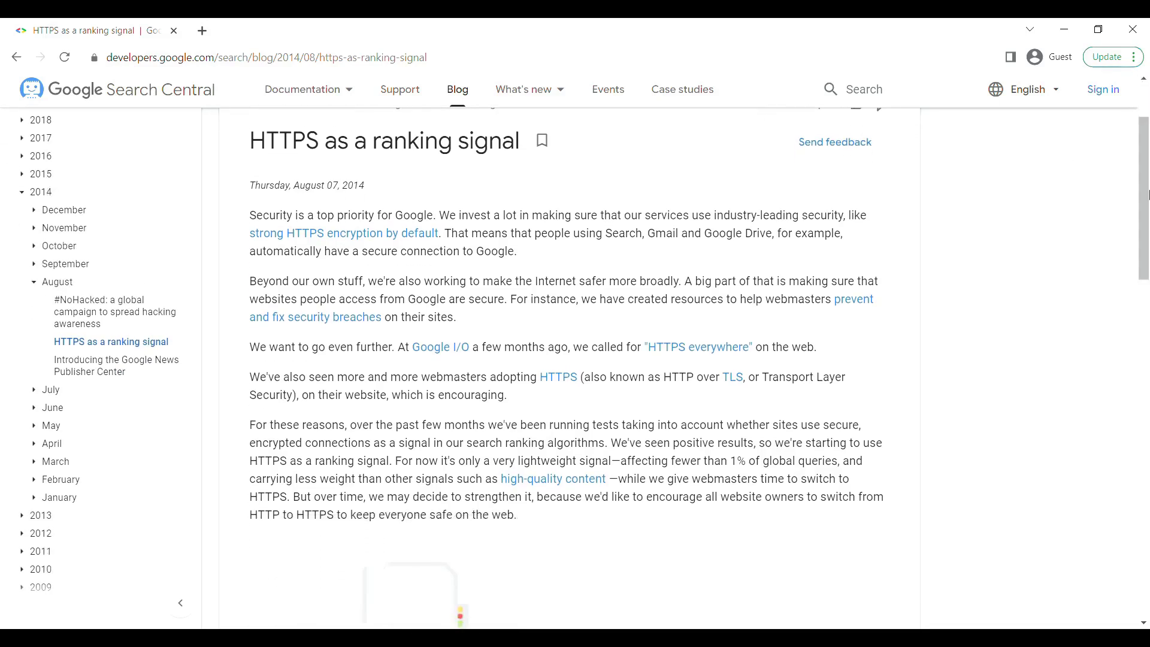
pyautogui.moveTo(611, 443); pyautogui.dragTo(623, 462)
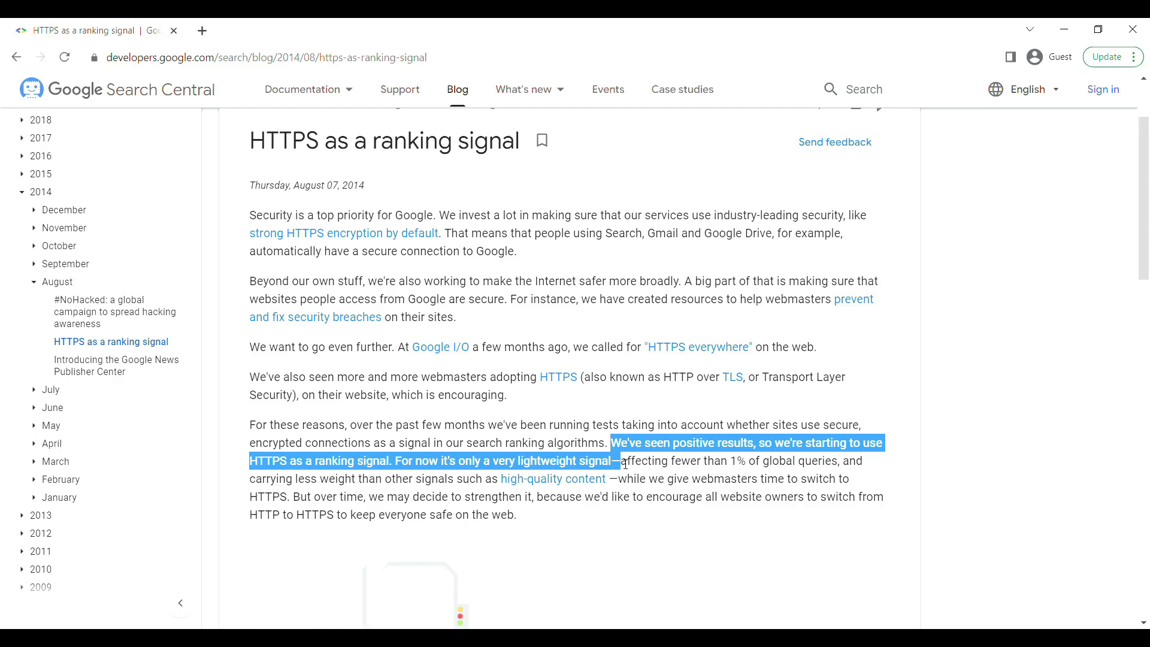
pyautogui.moveTo(626, 466); pyautogui.dragTo(617, 527)
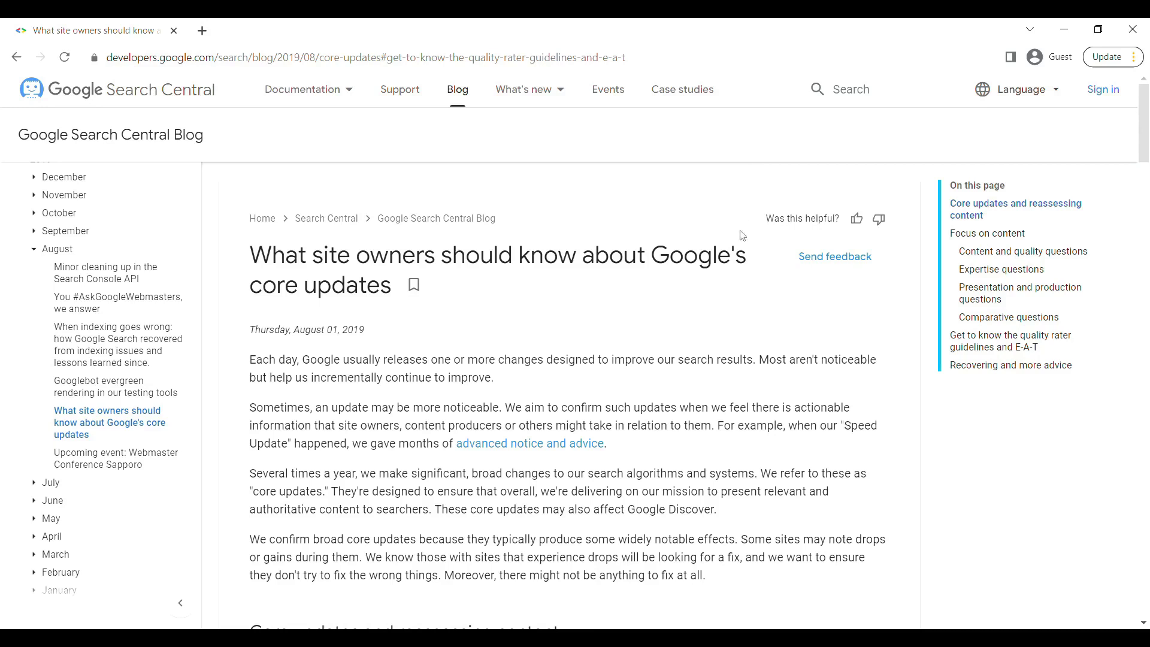
# Jump to the quality rater guidelines and E-A-T section and highlight its E-A-T paragraph and March 2020 note.
pyautogui.click(983, 346)
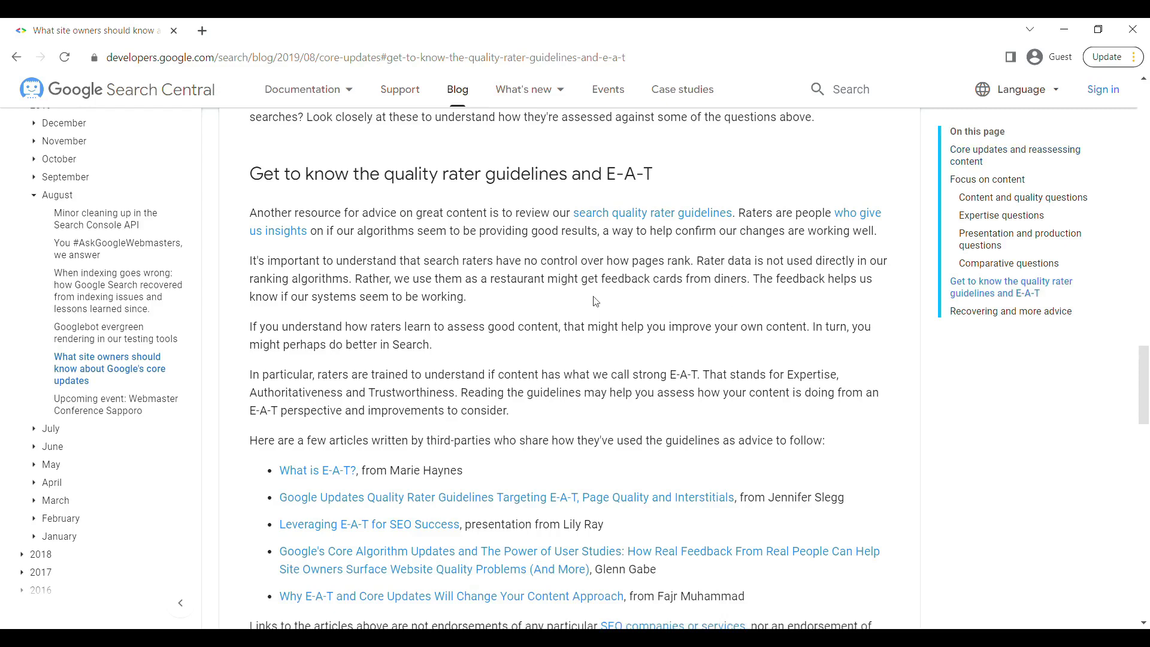
pyautogui.moveTo(519, 417); pyautogui.dragTo(256, 384)
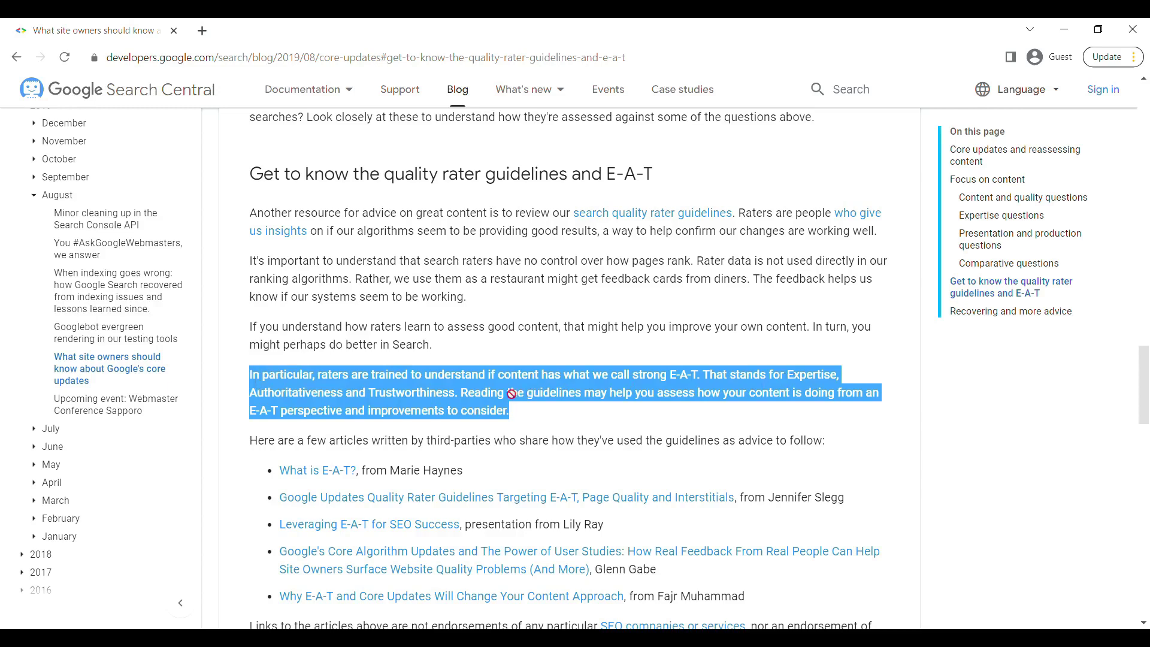
pyautogui.scroll(-5, 512, 393)
pyautogui.moveTo(371, 419); pyautogui.dragTo(806, 479)
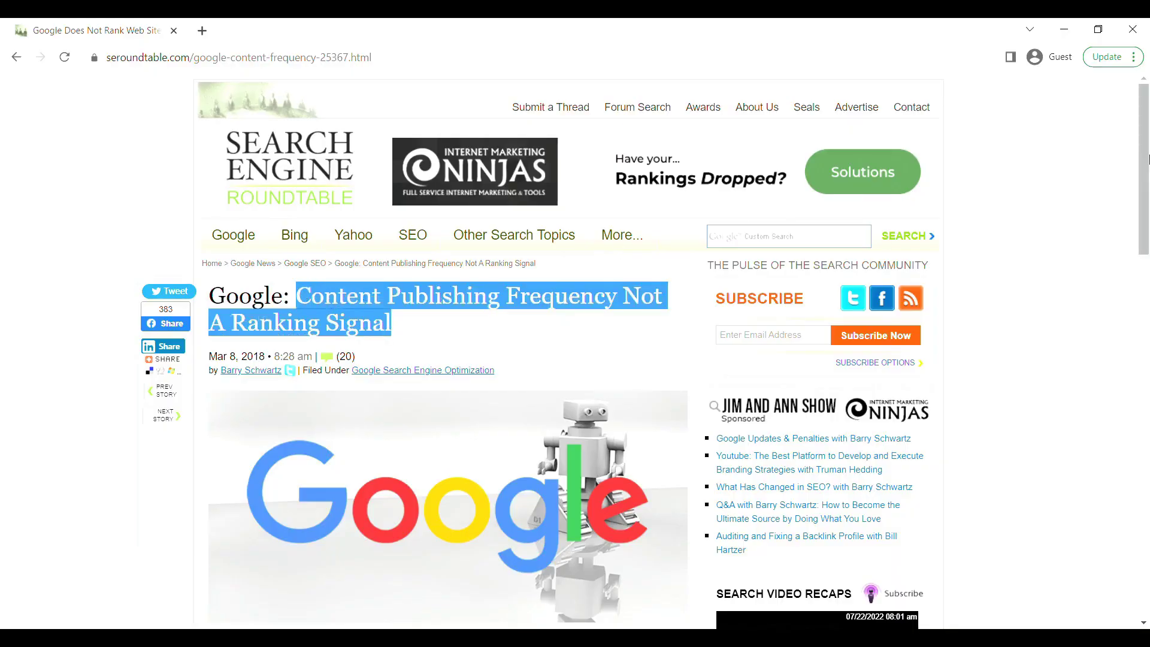
# Scroll the content-frequency article and highlight the 'Yea, having more unique…' paragraph on publishing more content.
pyautogui.moveTo(1146, 166); pyautogui.dragTo(1146, 330)
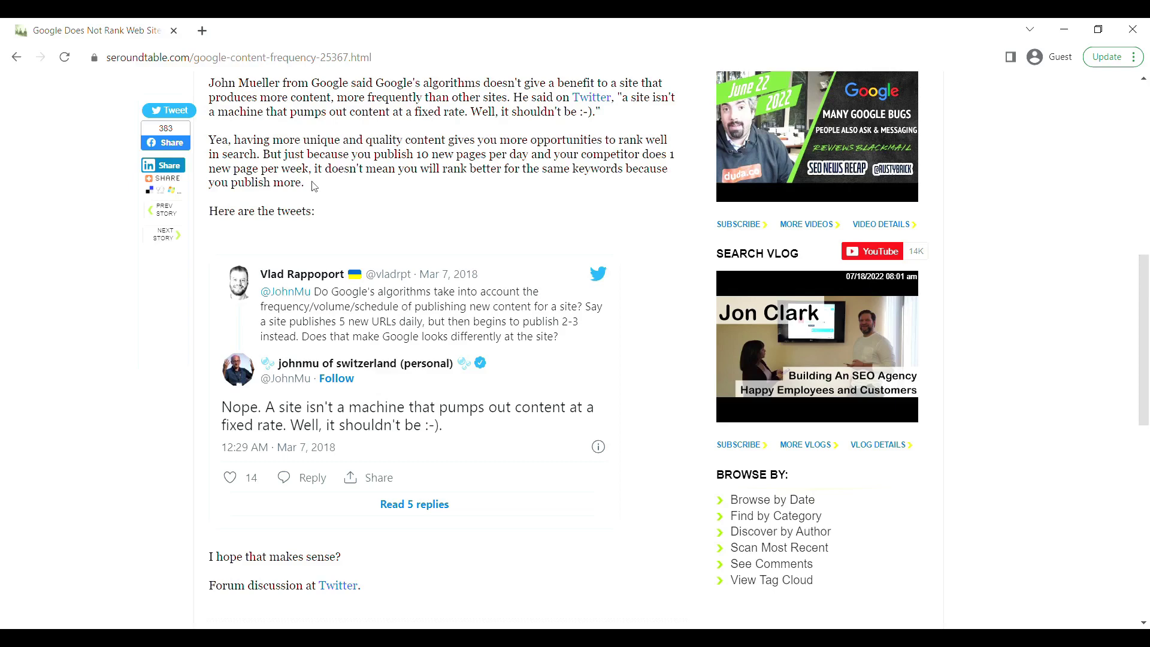
pyautogui.moveTo(311, 185); pyautogui.dragTo(218, 149)
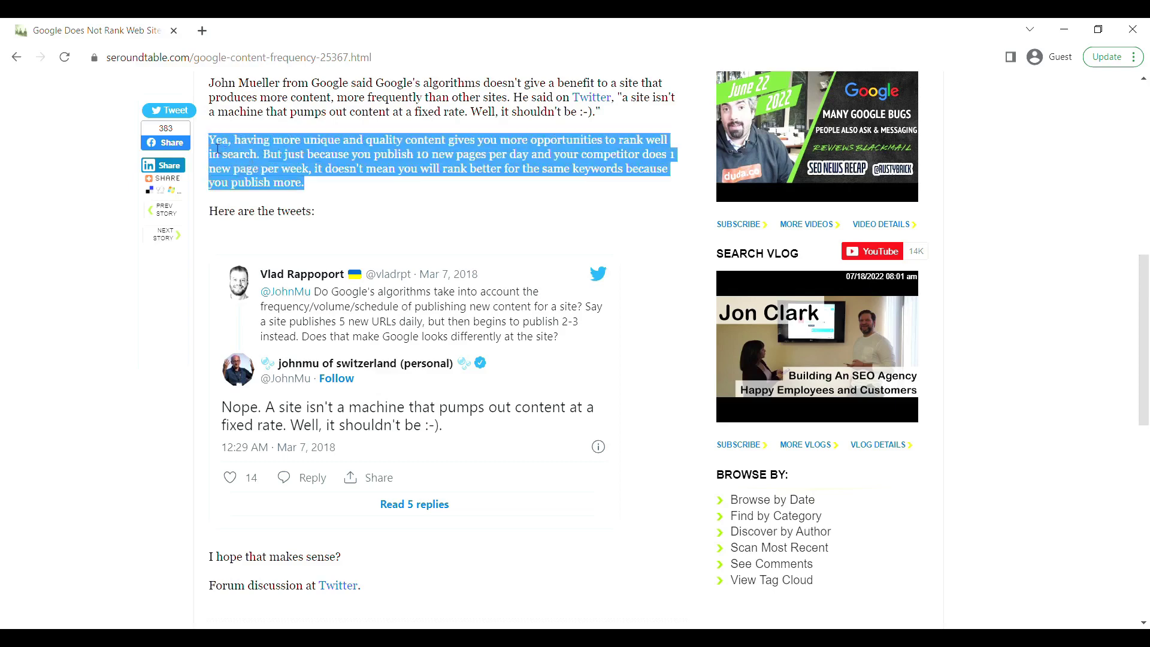